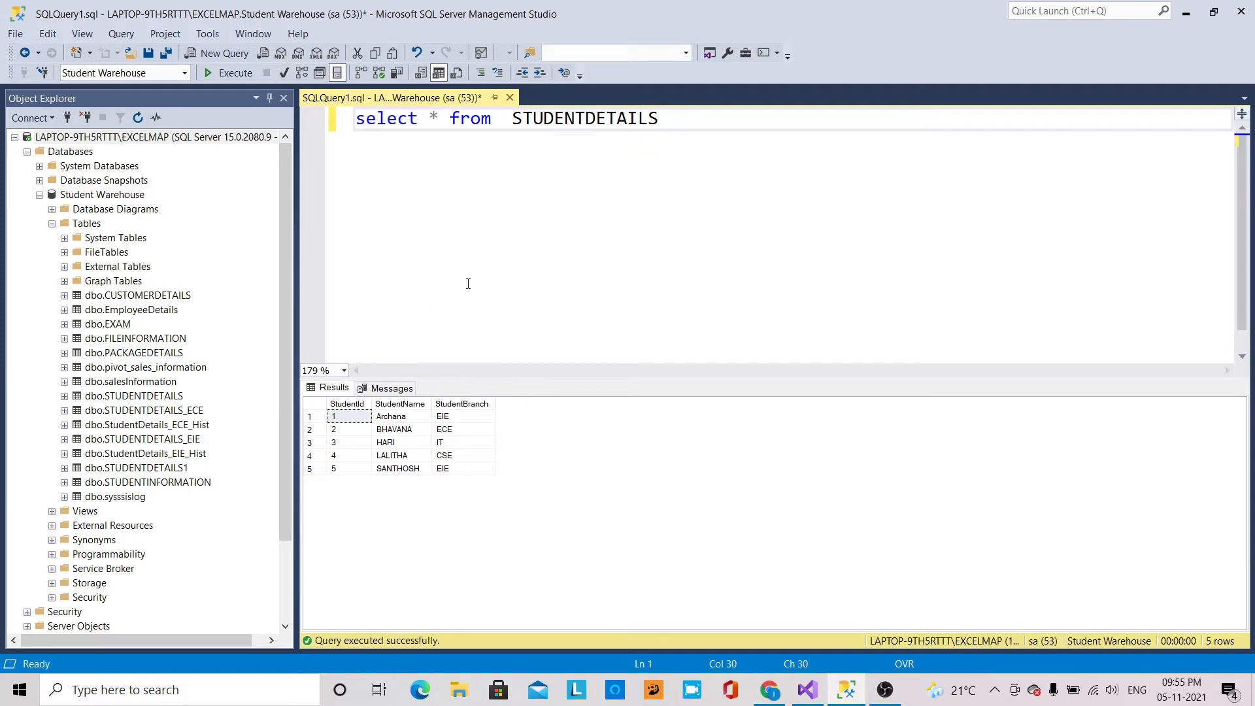
pyautogui.moveTo(469, 283); pyautogui.dragTo(646, 272)
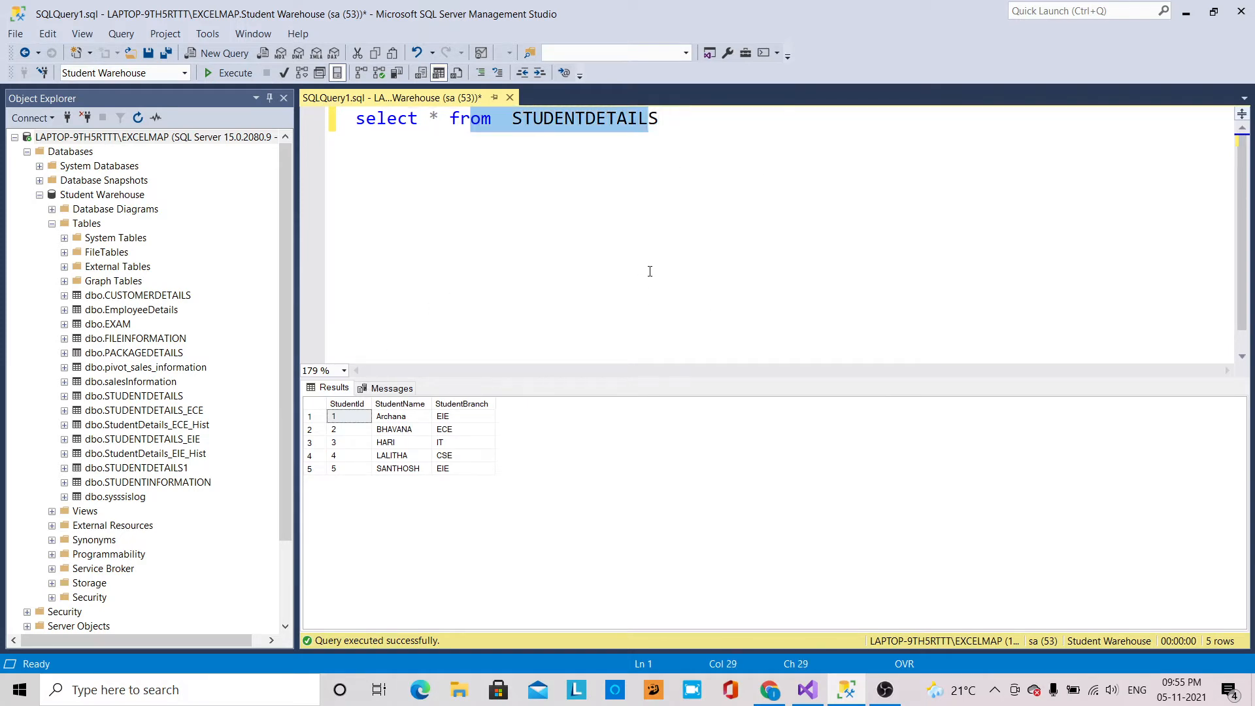
pyautogui.click(658, 271)
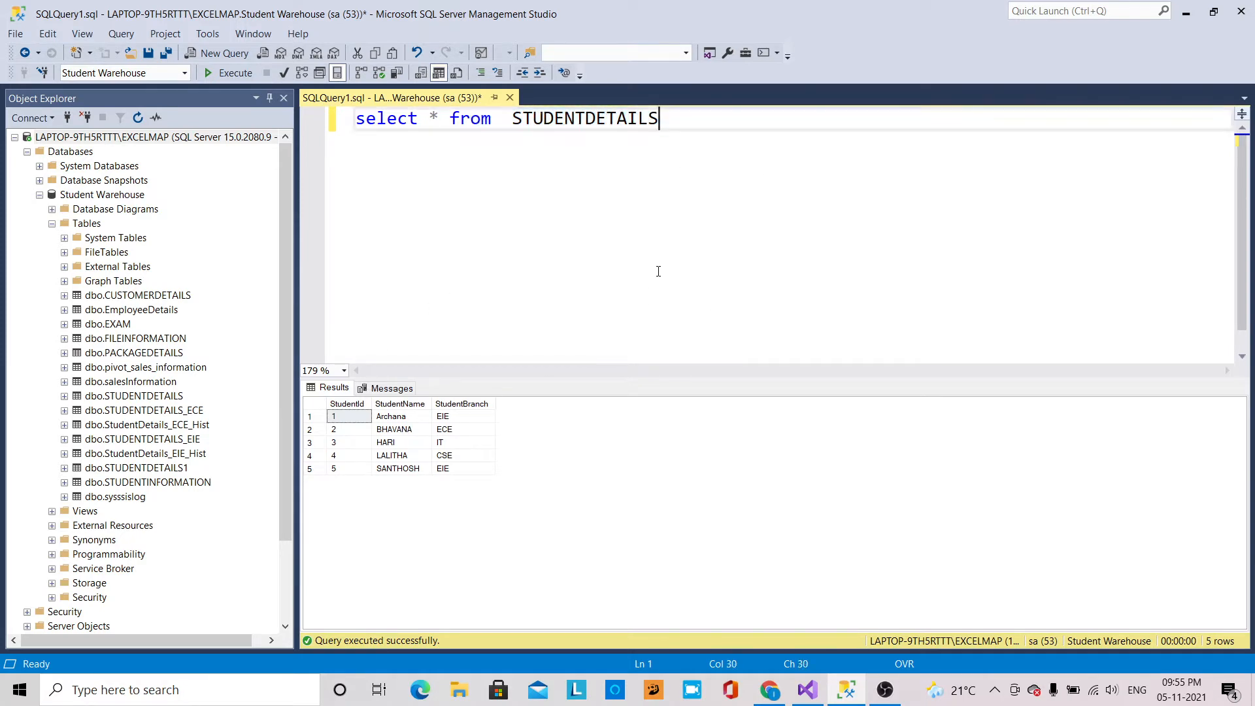
# Step: Switch to Visual Studio and start a new project from the Report Server Project Wizard template
pyautogui.click(804, 694)
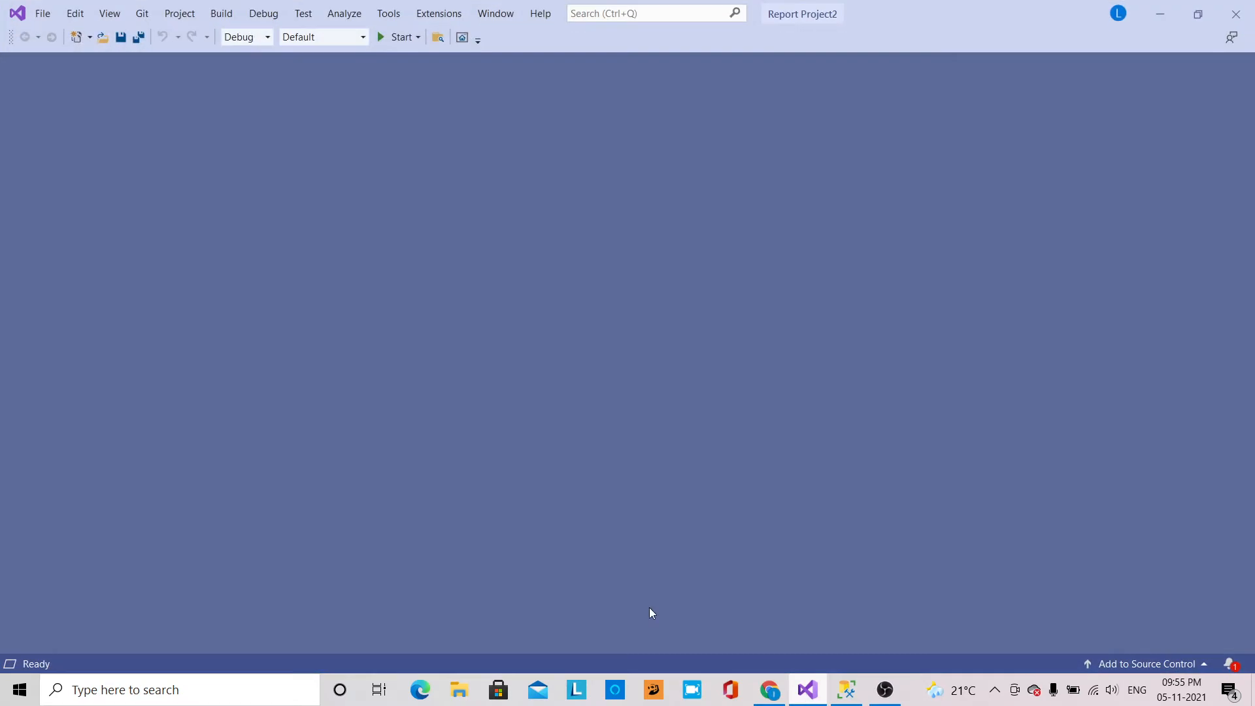
pyautogui.click(43, 13)
pyautogui.moveTo(261, 32)
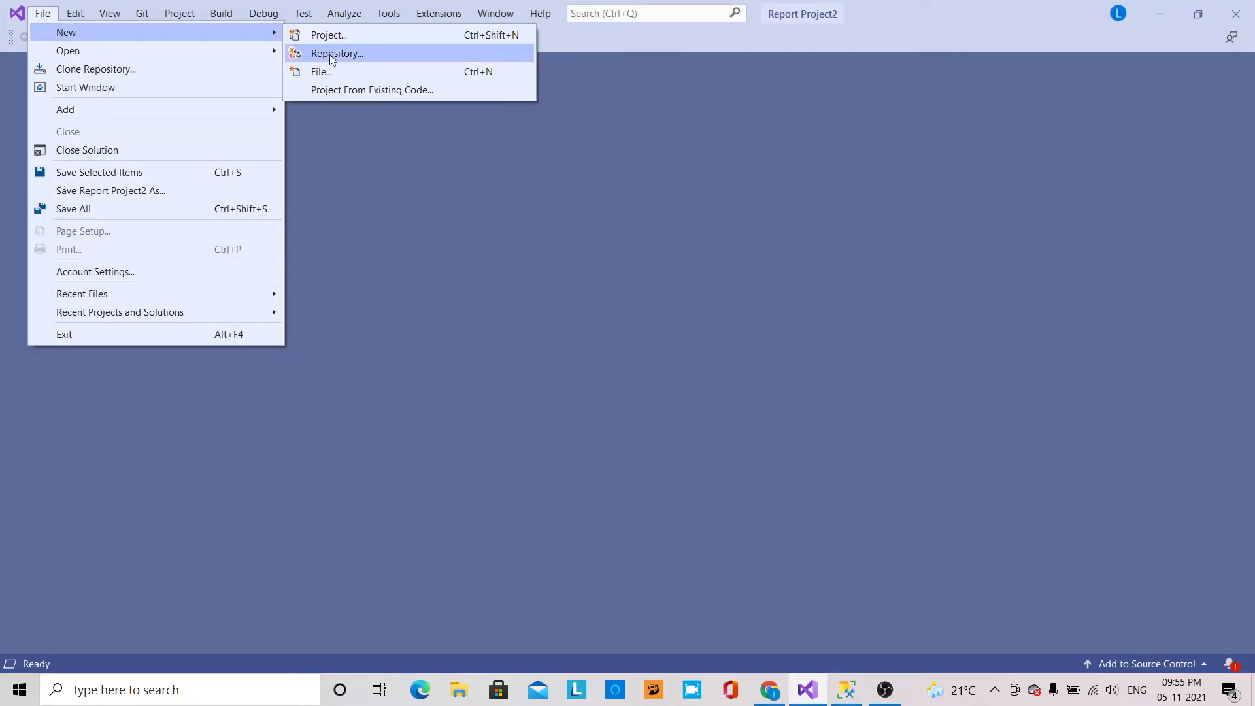
pyautogui.click(364, 38)
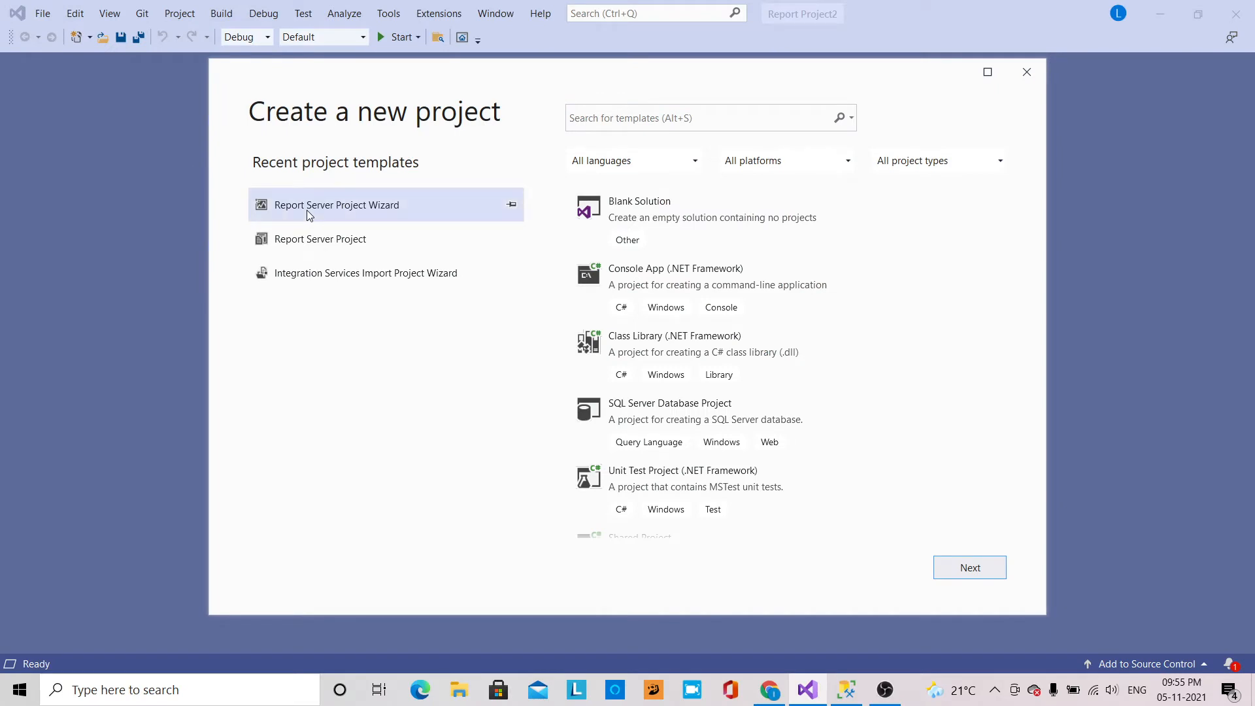
pyautogui.click(963, 570)
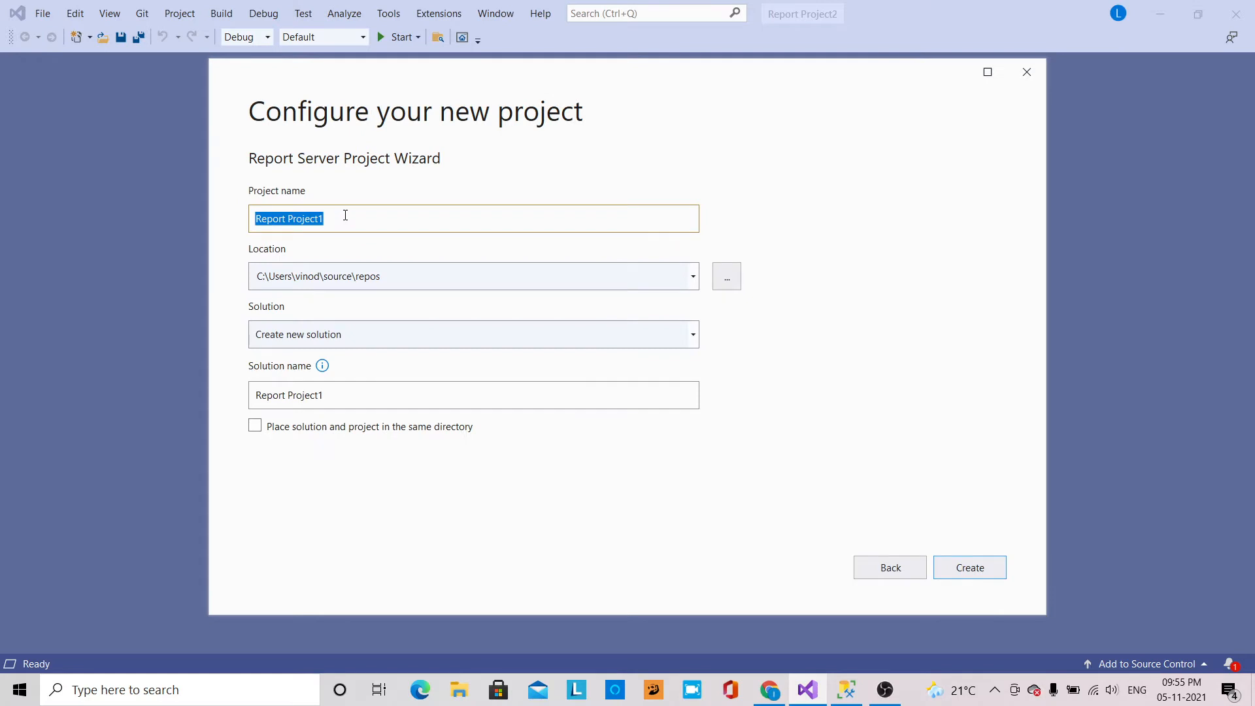
# Step: Name the project StudentDetails_BranchWise and create it
pyautogui.write('Stude')
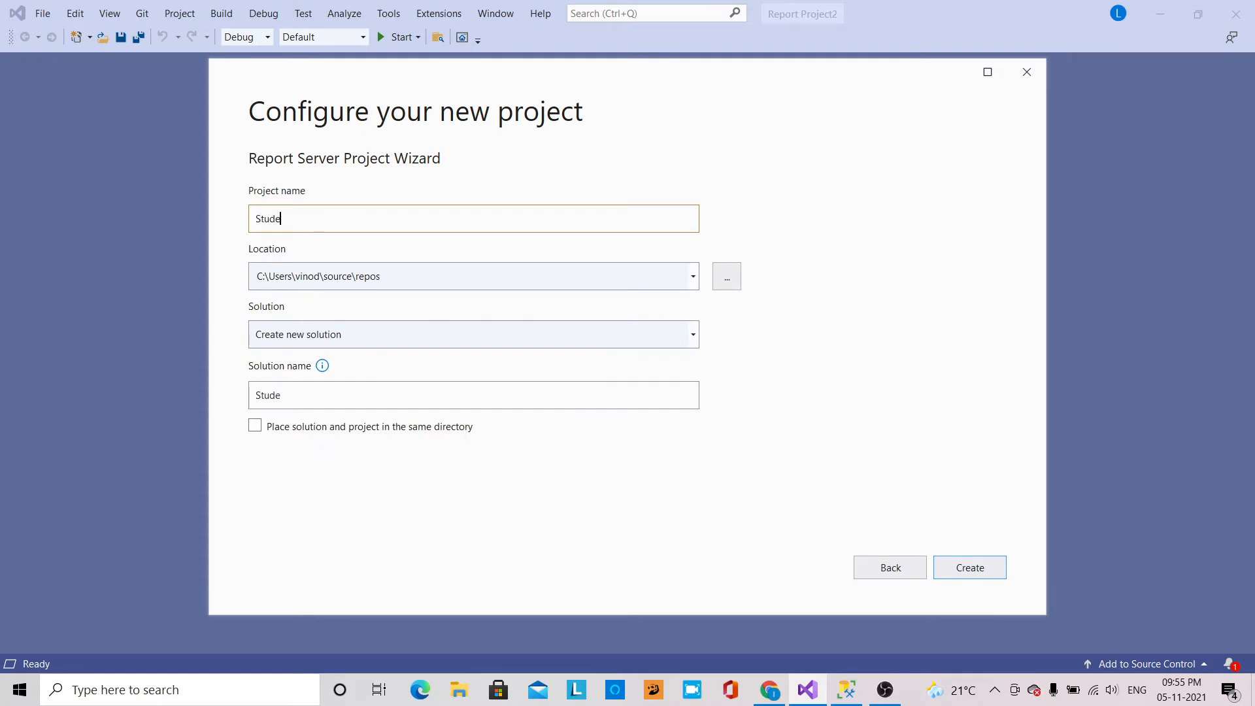
pyautogui.write('ntDetails_Bra')
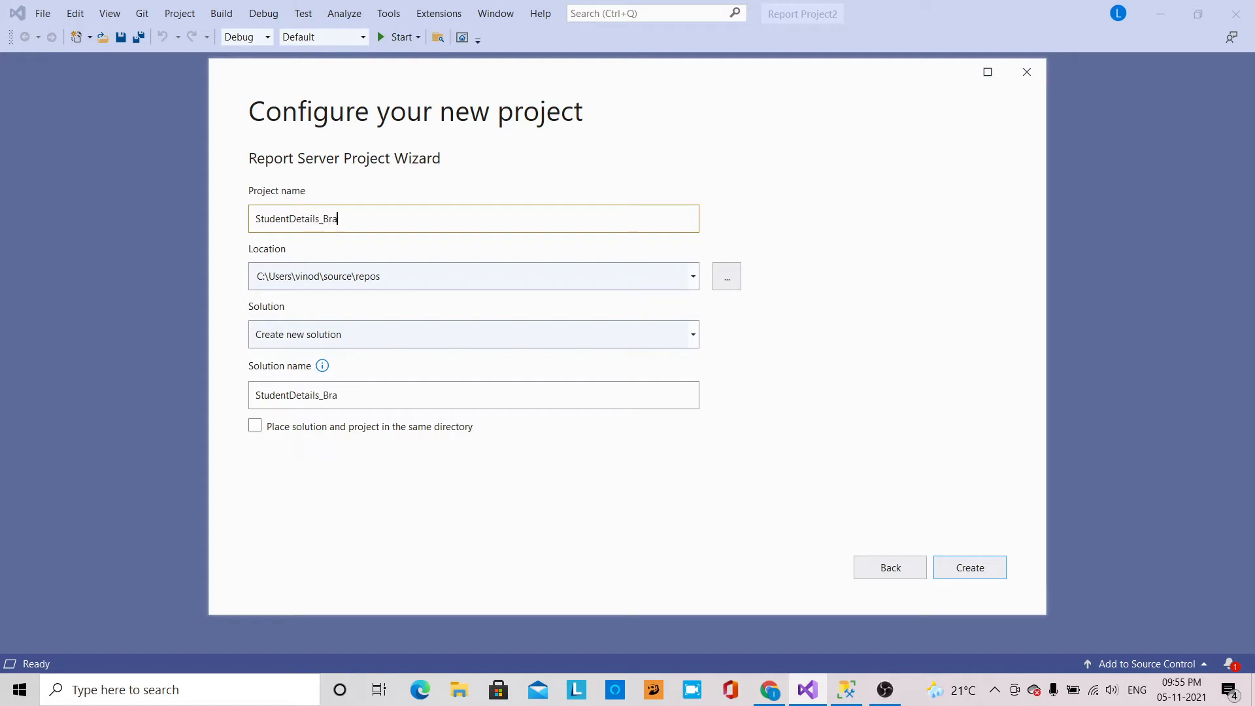
pyautogui.write('nchWise')
pyautogui.click(978, 572)
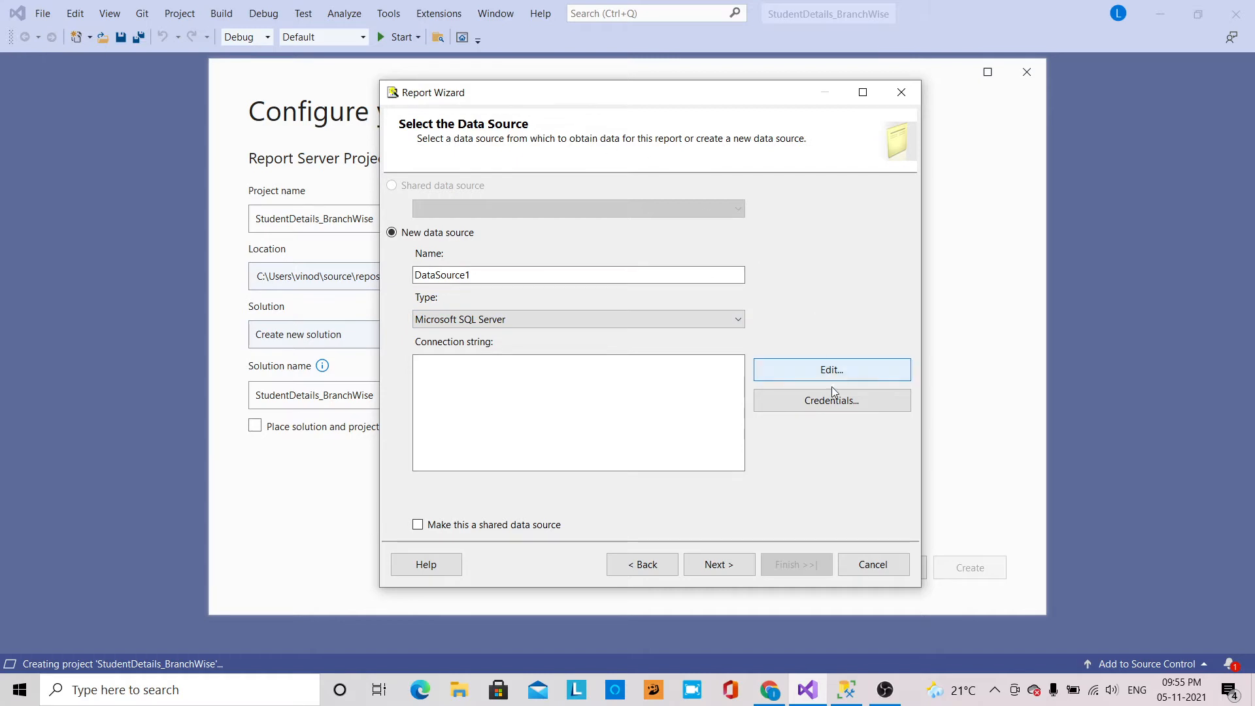
# Step: Edit the new data source's connection, using the server name LAPTOP-9TH5RTTT\EXCELMAP copied from the SQL Server Management Studio connection dialog
pyautogui.click(787, 369)
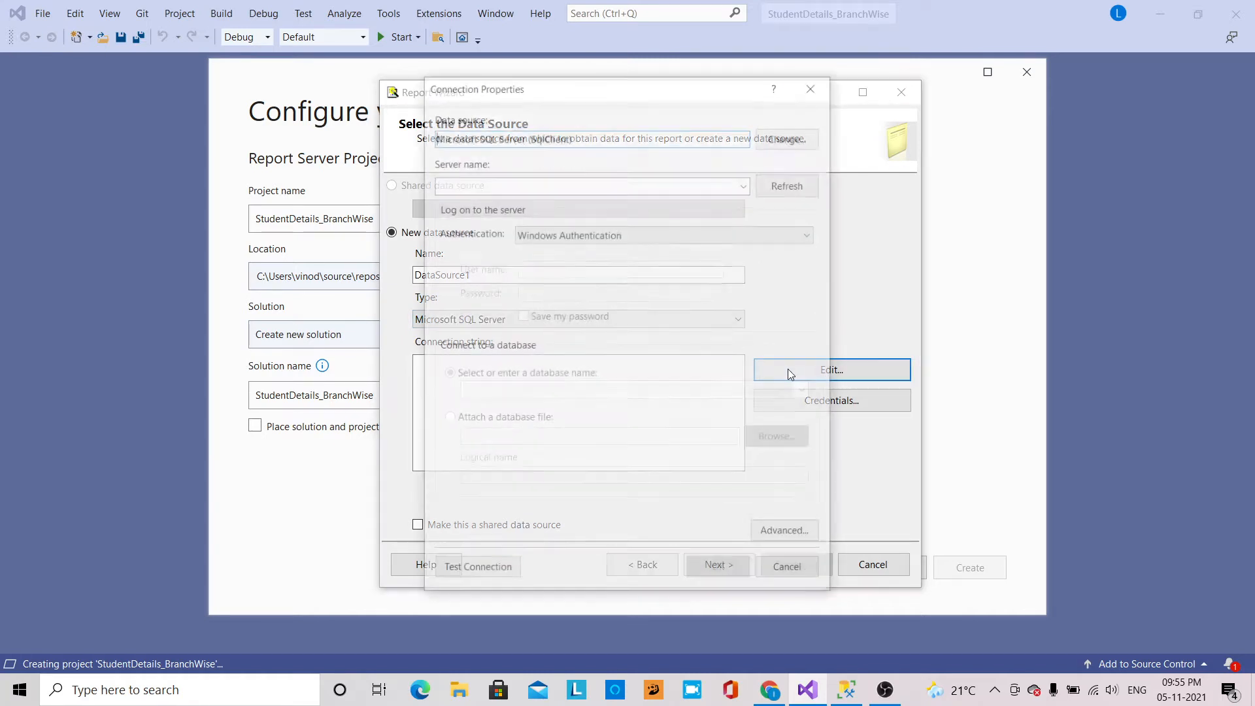
pyautogui.click(847, 689)
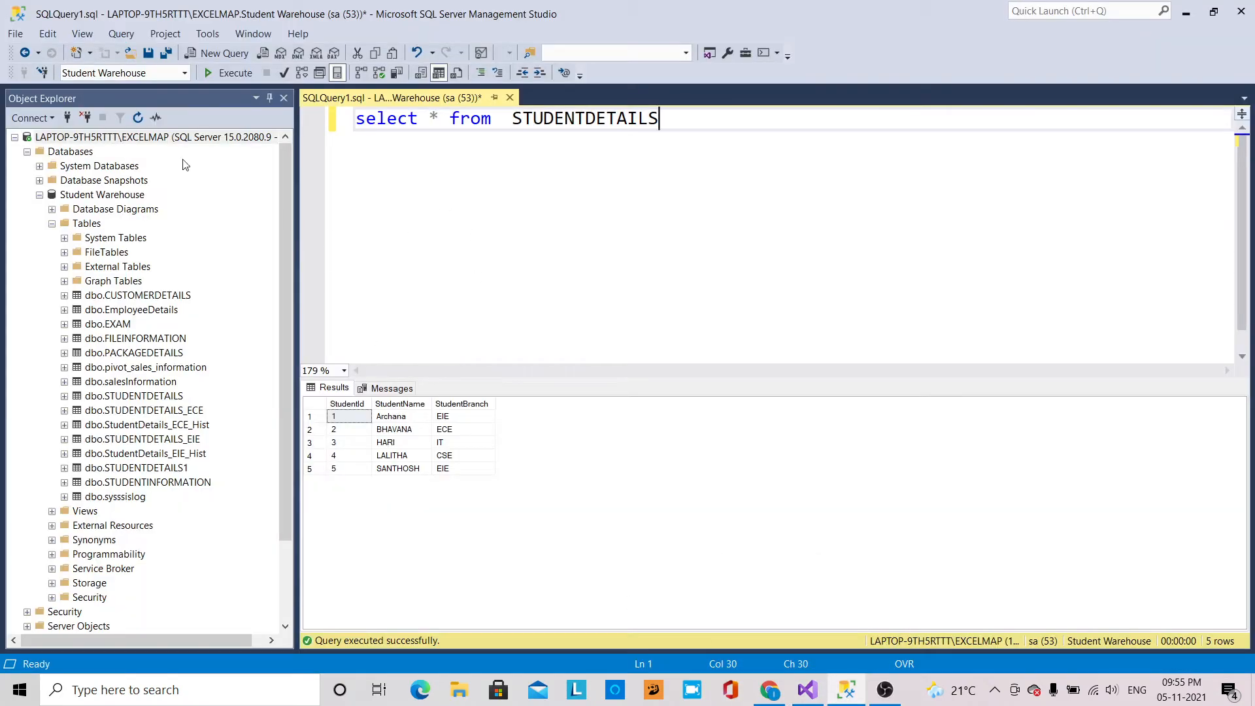
pyautogui.click(30, 118)
pyautogui.click(75, 136)
pyautogui.hotkey('ctrl', 'c')
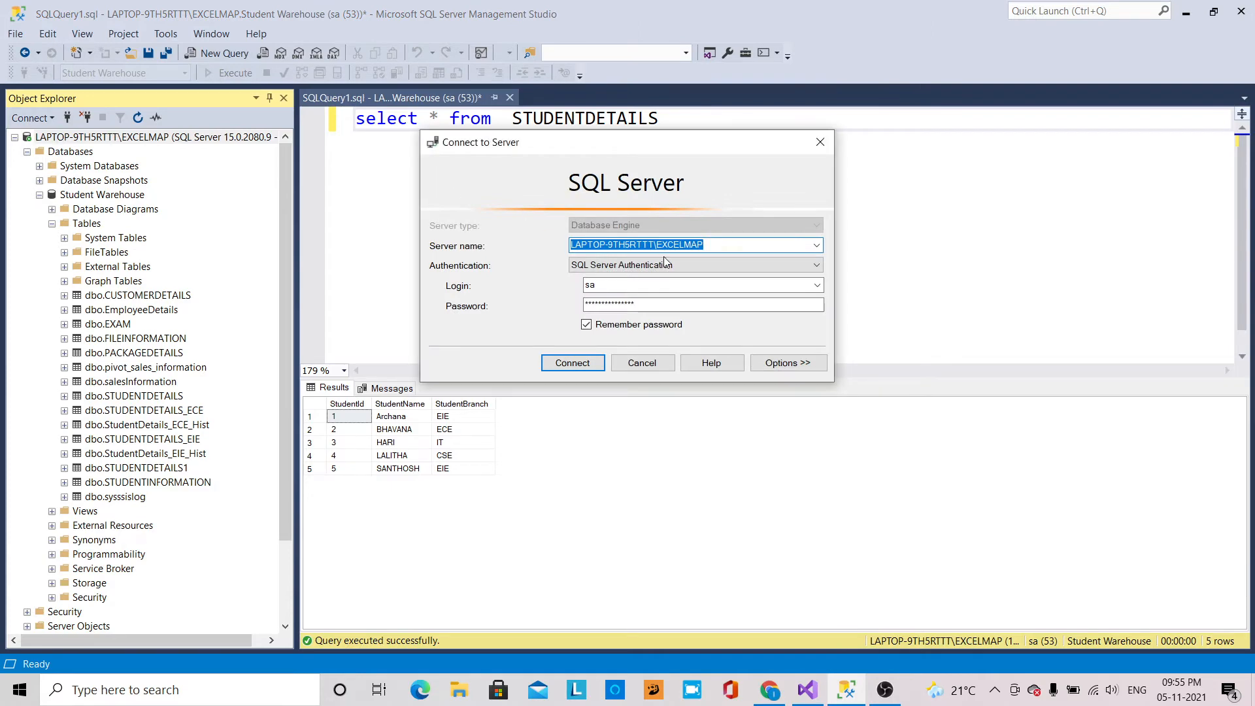
pyautogui.hotkey('alt', 'Tab')
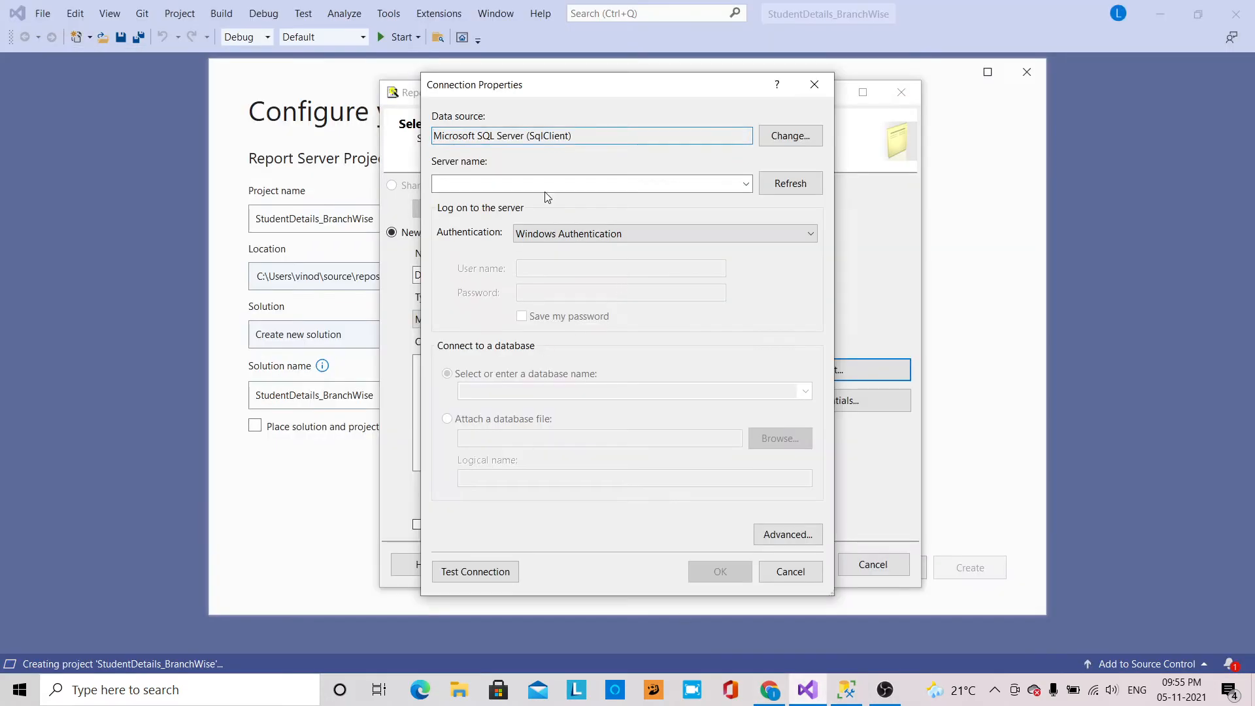
pyautogui.click(562, 183)
pyautogui.hotkey('ctrl', 'v')
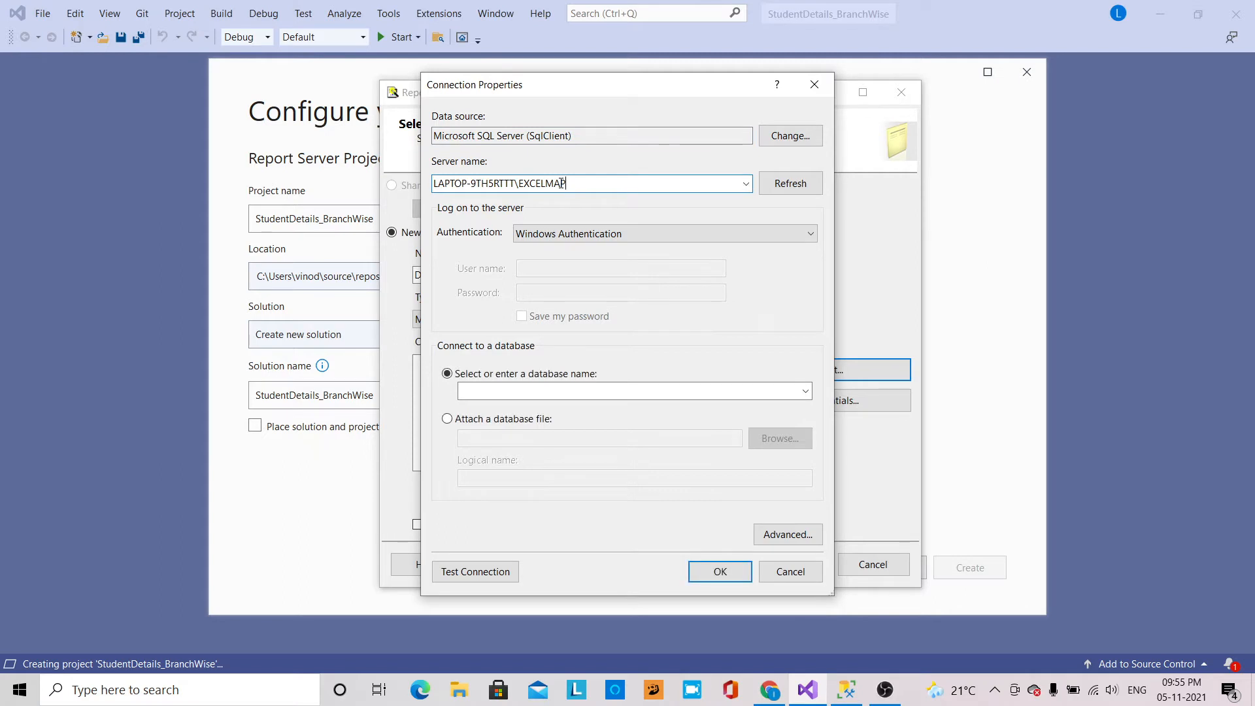
# Step: Set the connection to SQL Server Authentication with user name sa and enter the account password
pyautogui.click(812, 232)
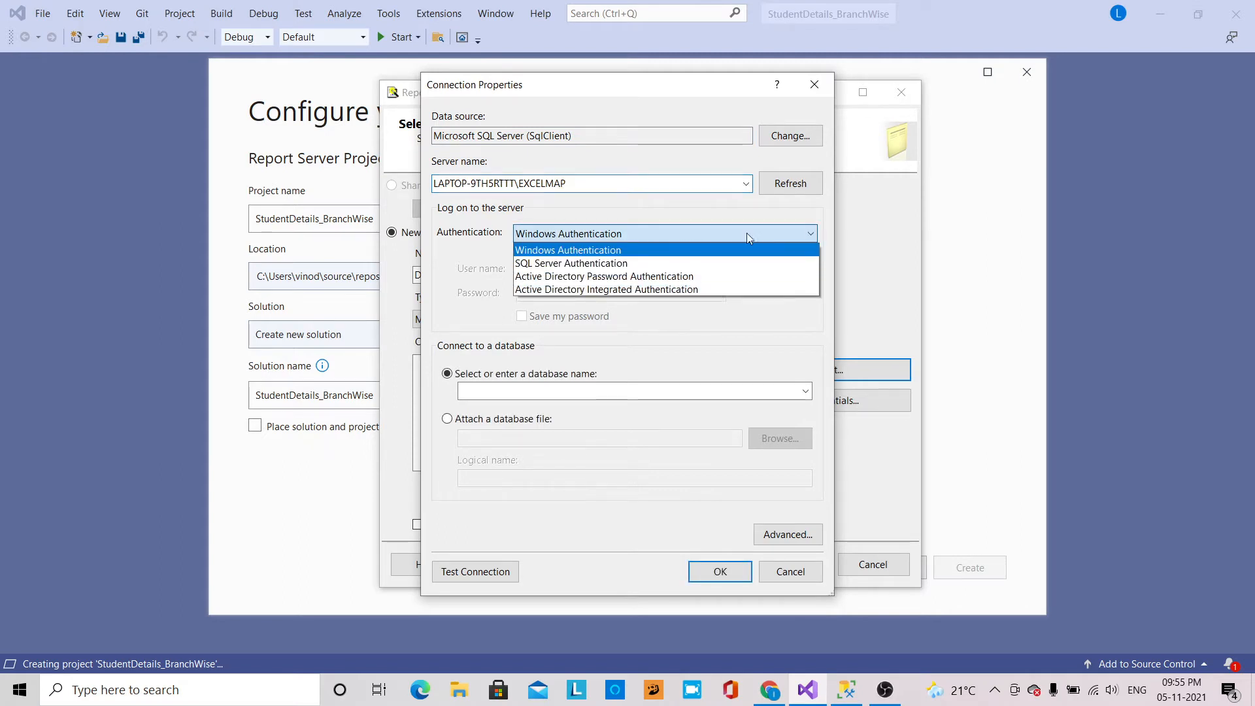
pyautogui.click(637, 262)
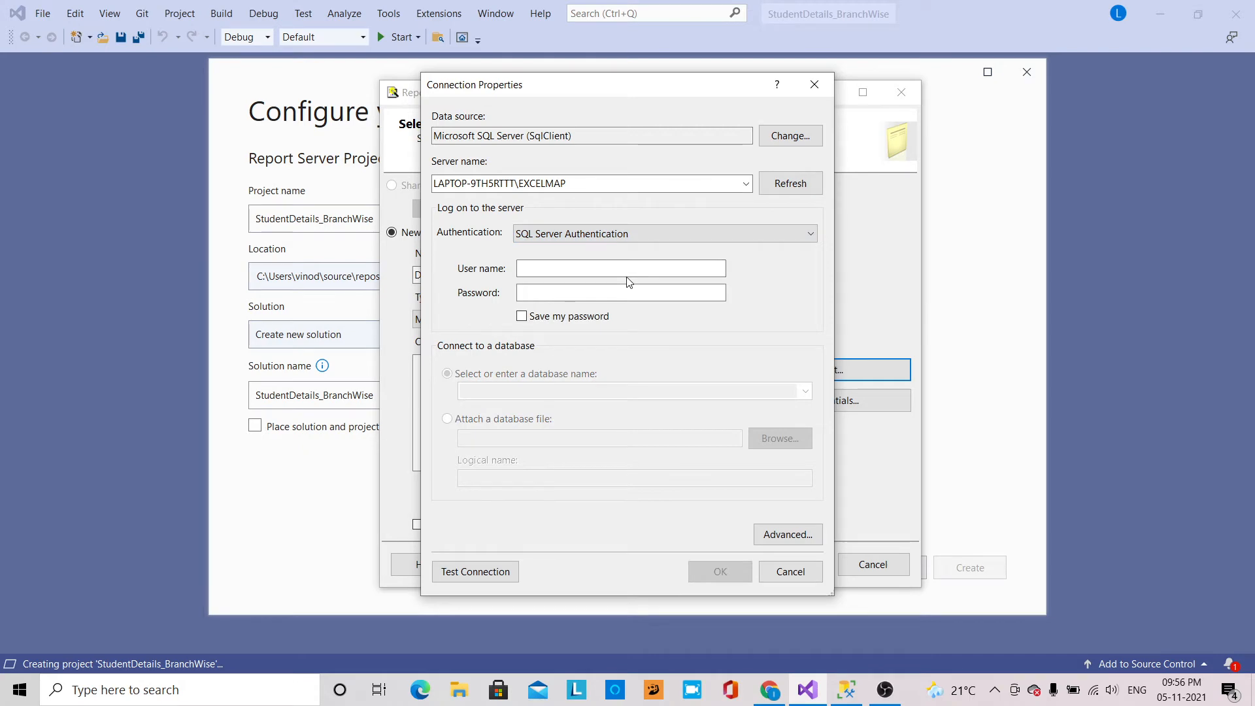
pyautogui.click(633, 262)
pyautogui.write('sa')
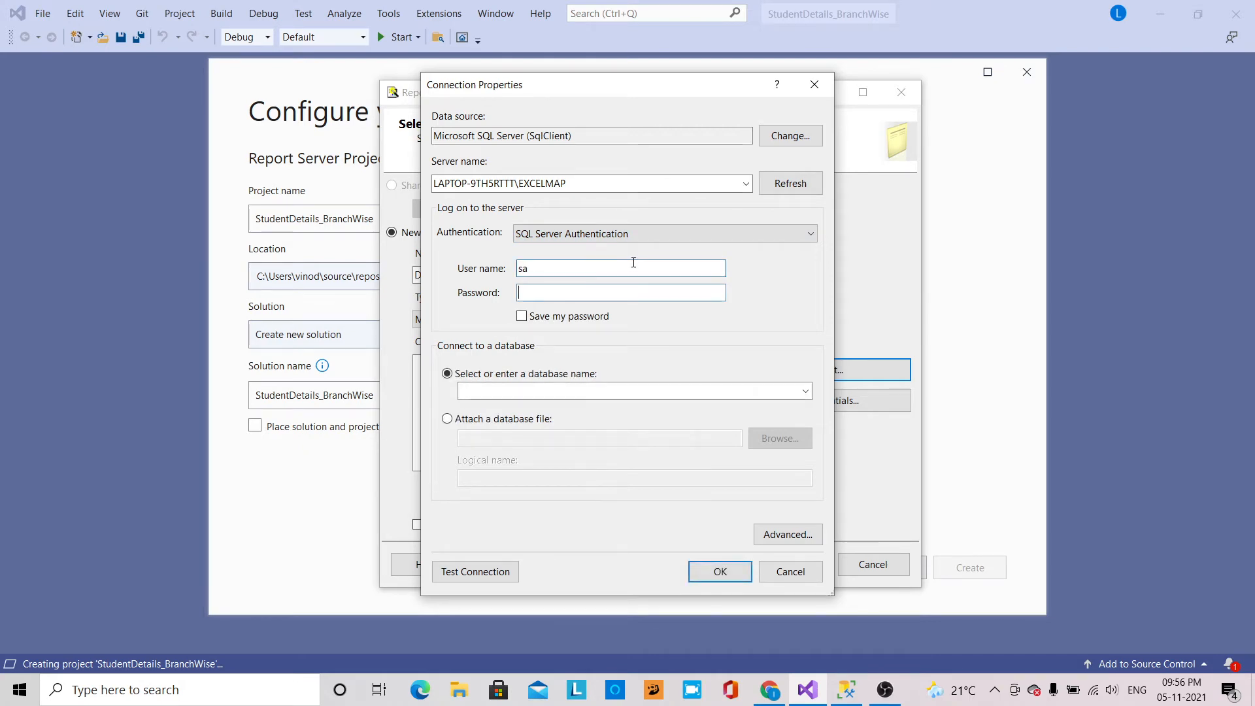
pyautogui.press('Tab')
pyautogui.write('******')
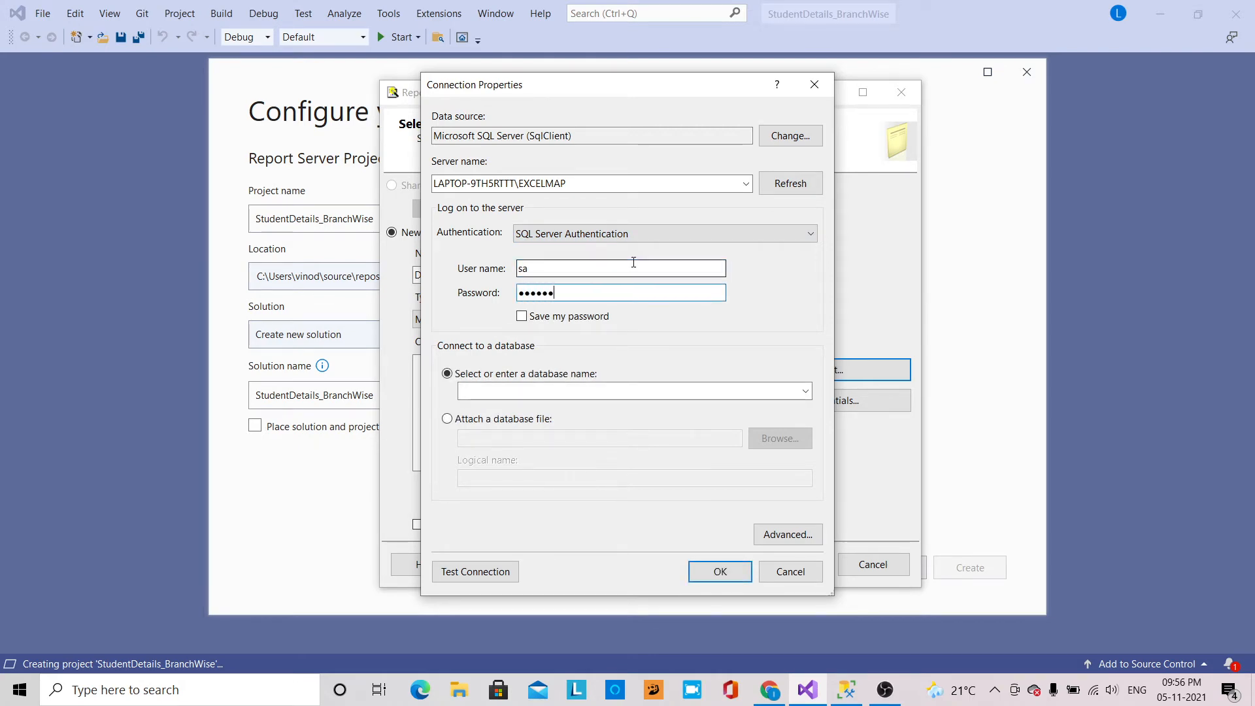
# Step: Choose Student Warehouse as the connection's database and accept the connection properties
pyautogui.click(806, 391)
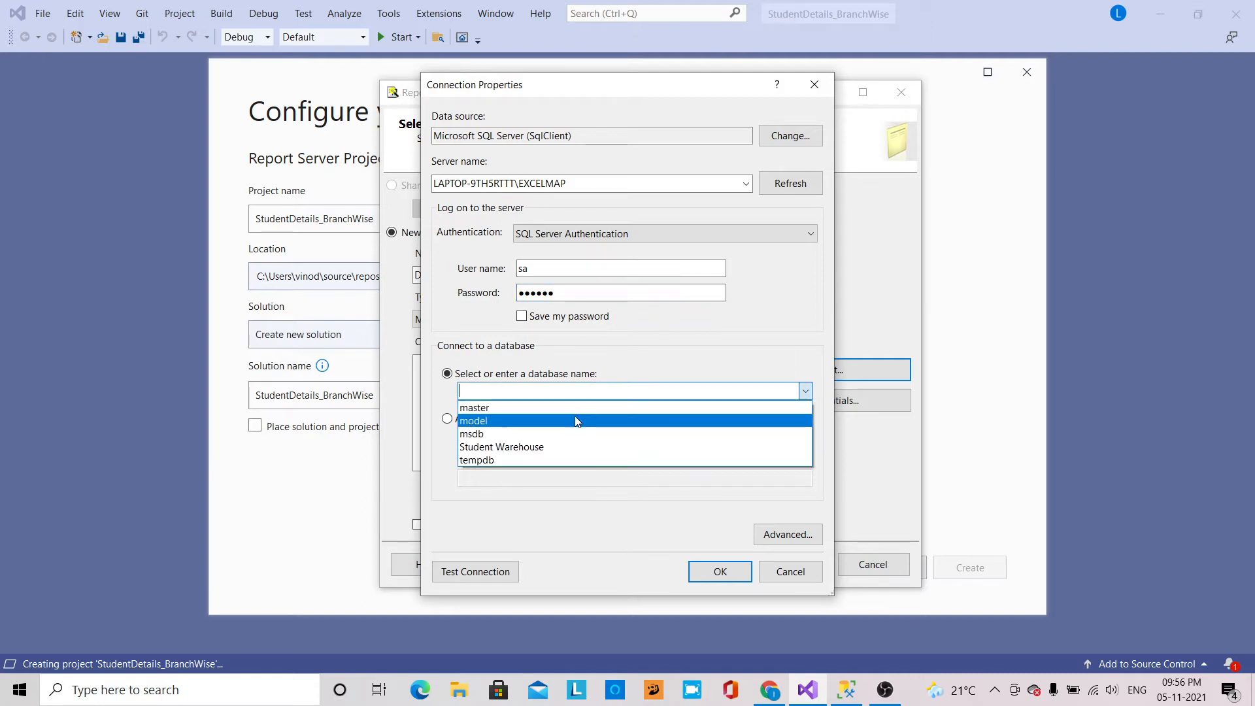
pyautogui.click(561, 447)
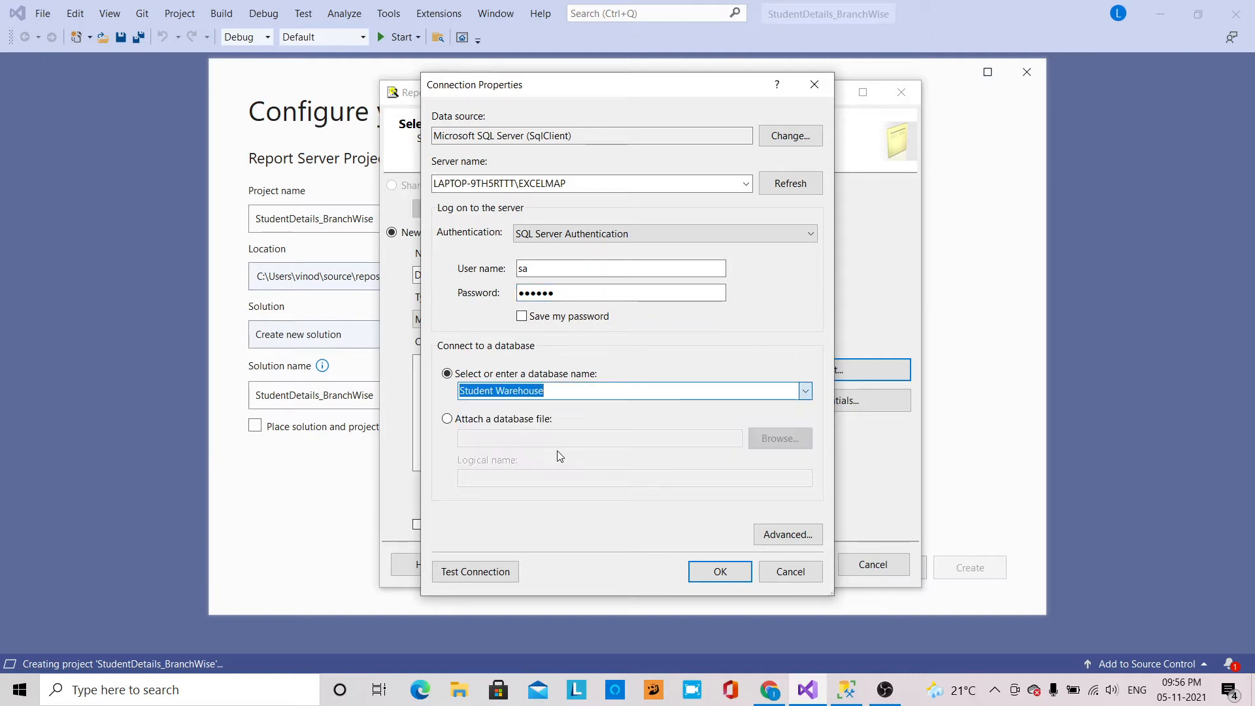
pyautogui.click(720, 570)
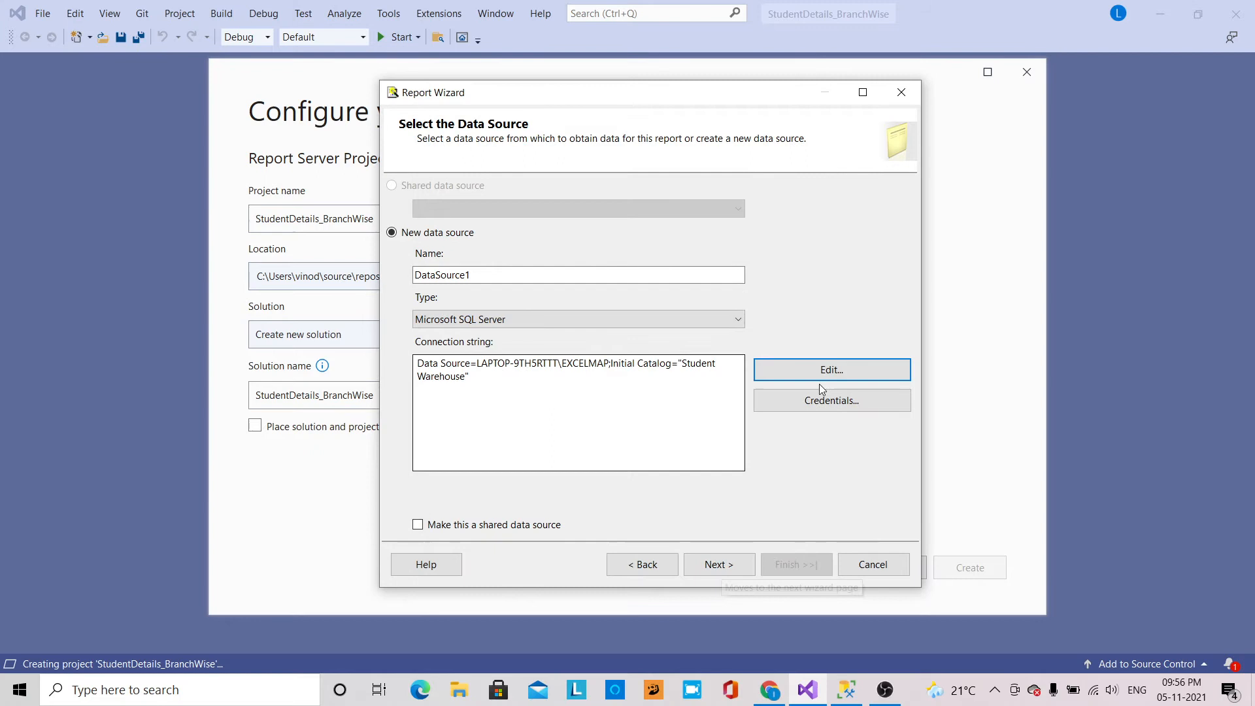
# Step: Proceed past the data source selection, supplying the user name sa and the account password as DataSource1 credentials
pyautogui.click(717, 564)
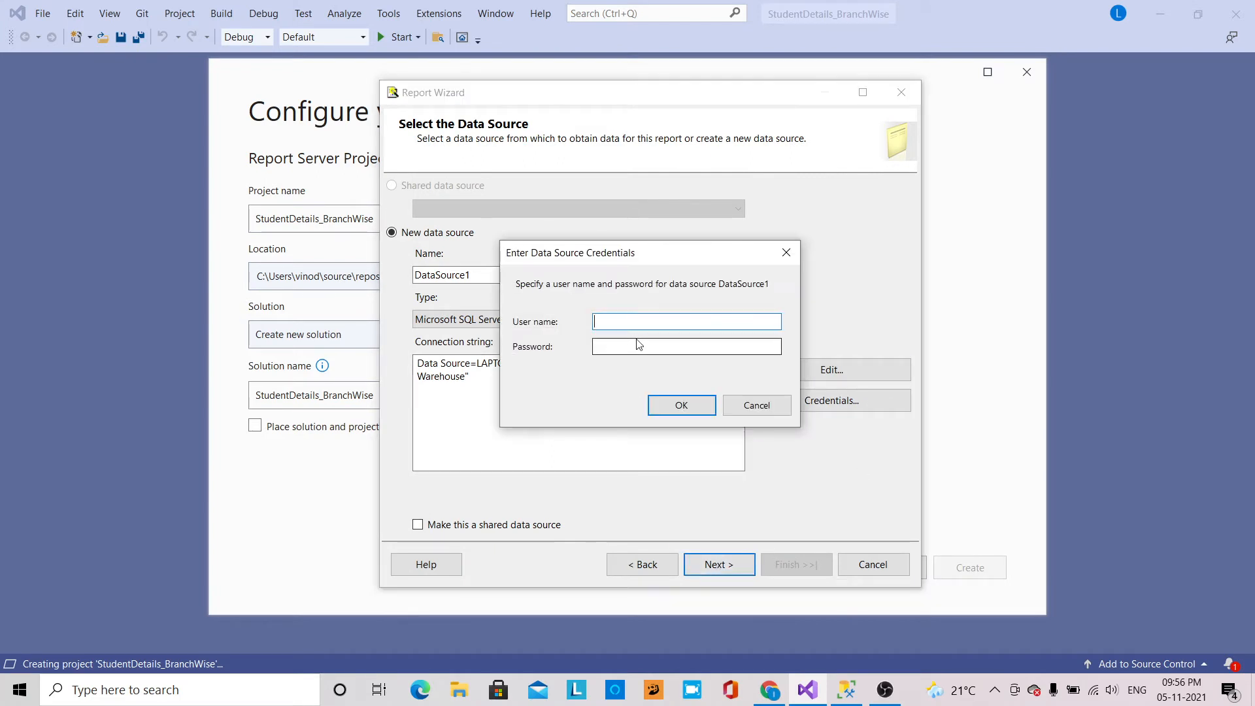
pyautogui.write('sa')
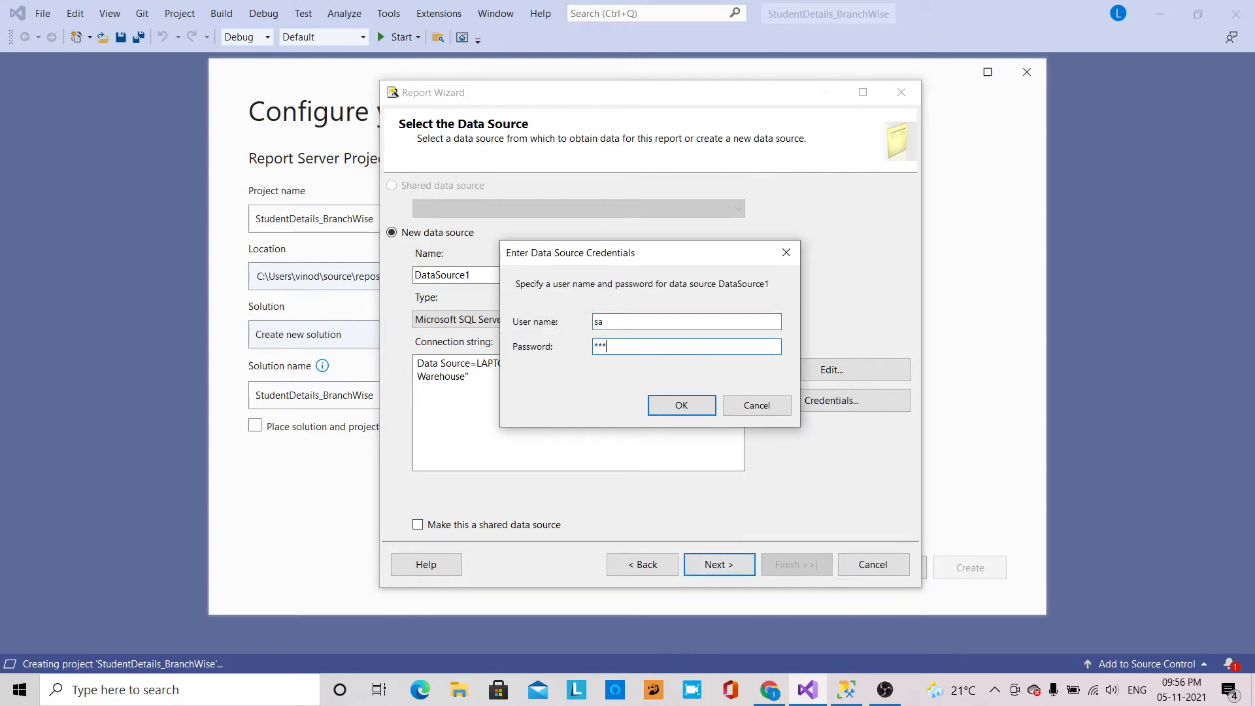
pyautogui.click(697, 413)
# Step: Build the report query selecting all columns from the studentdetails table in the query builder and accept it
pyautogui.click(502, 229)
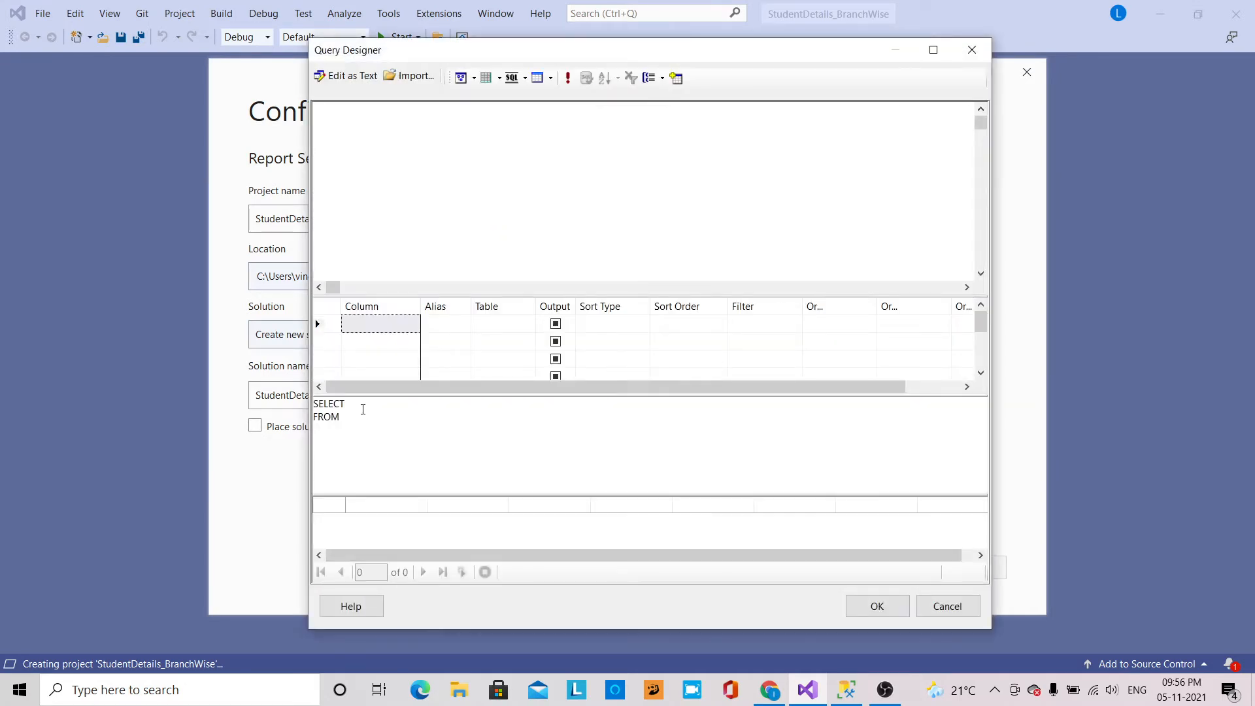
pyautogui.click(362, 409)
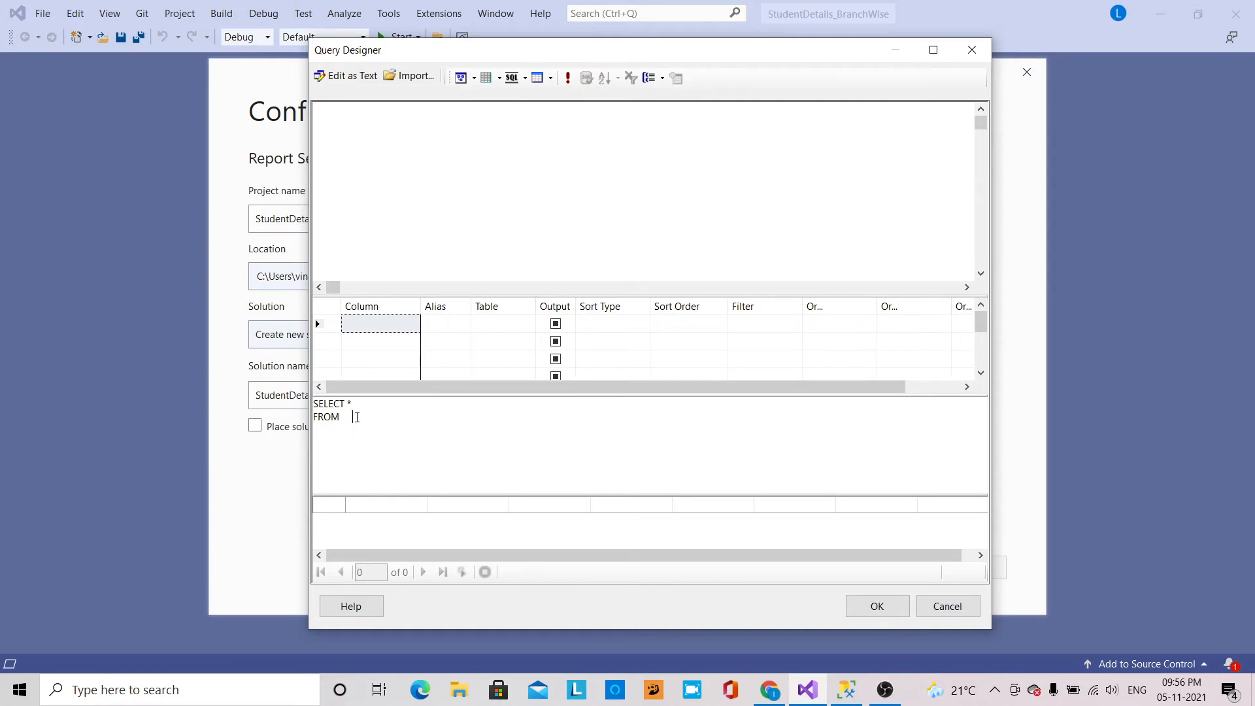
pyautogui.write('udentdetails')
pyautogui.click(877, 607)
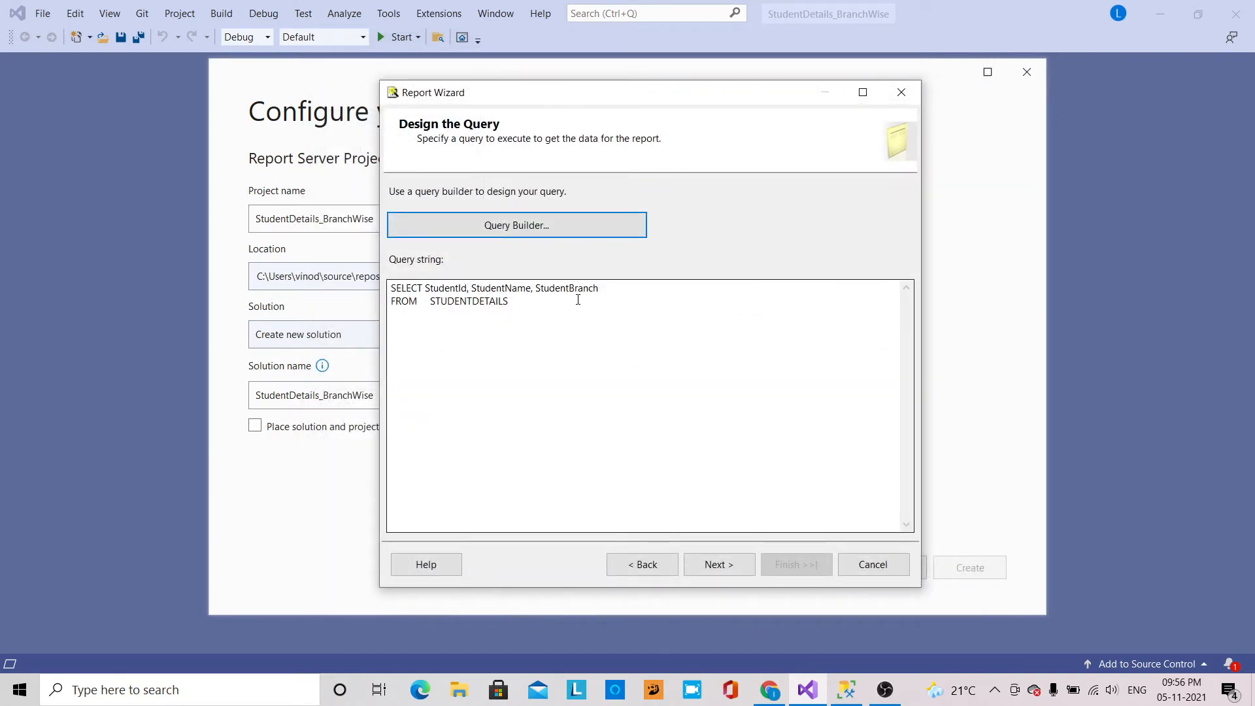
pyautogui.click(701, 566)
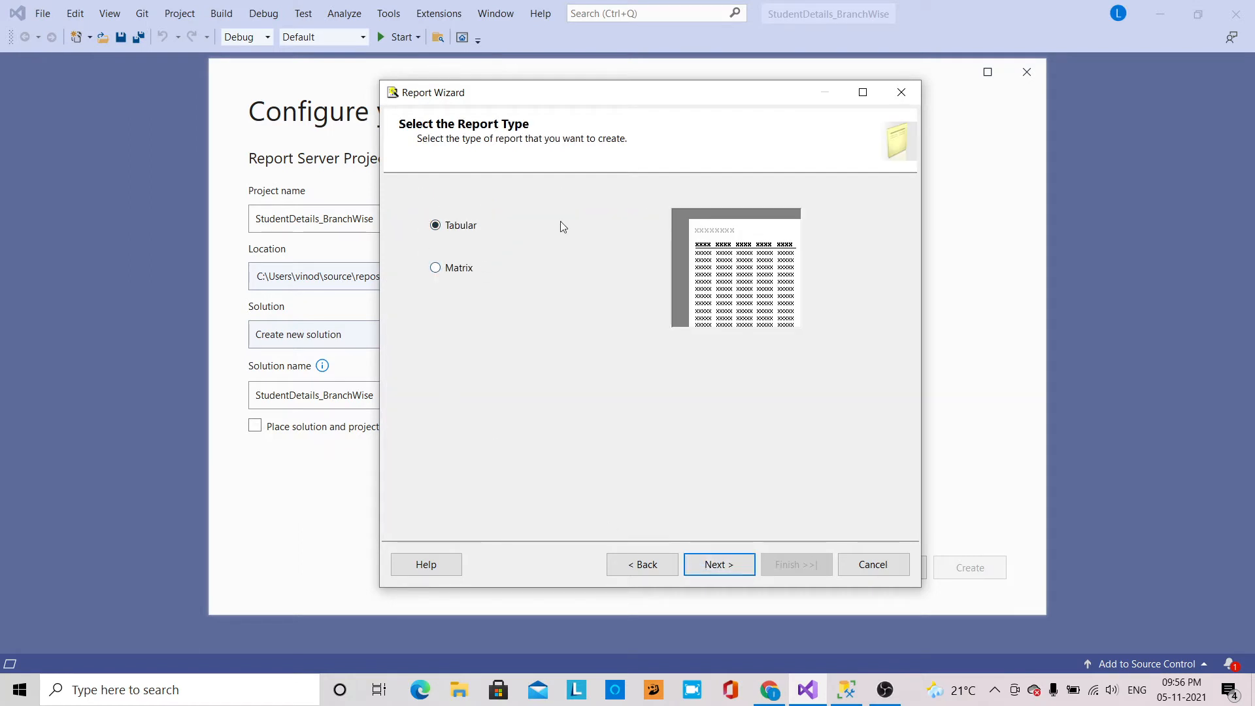
# Step: Keep the Tabular report type and assign StudentBranch to the page level, with StudentId and StudentName as details
pyautogui.click(728, 572)
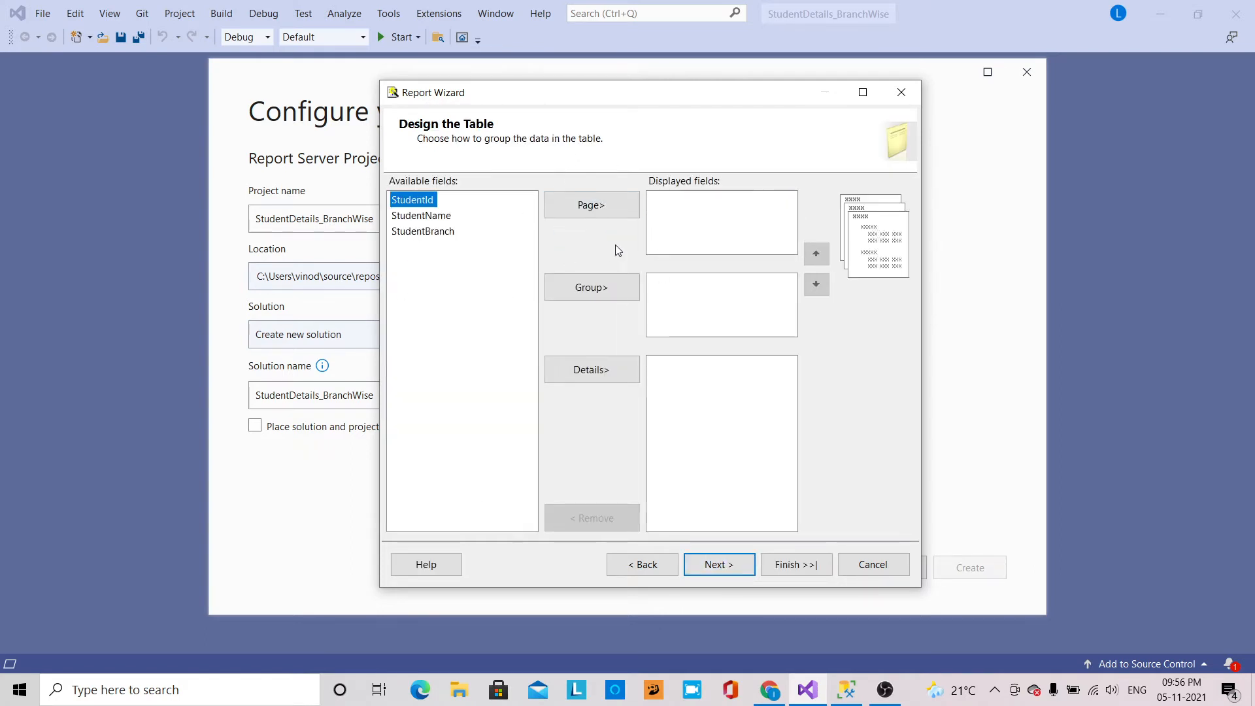
pyautogui.click(415, 233)
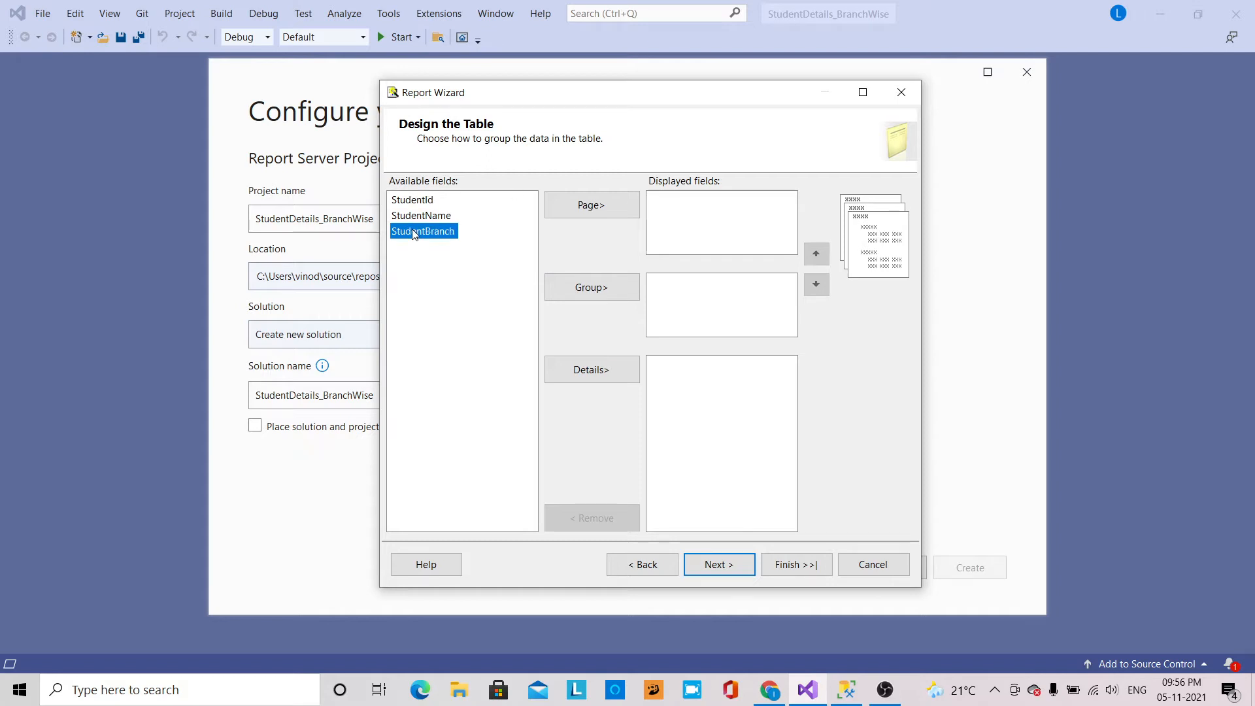
pyautogui.click(595, 211)
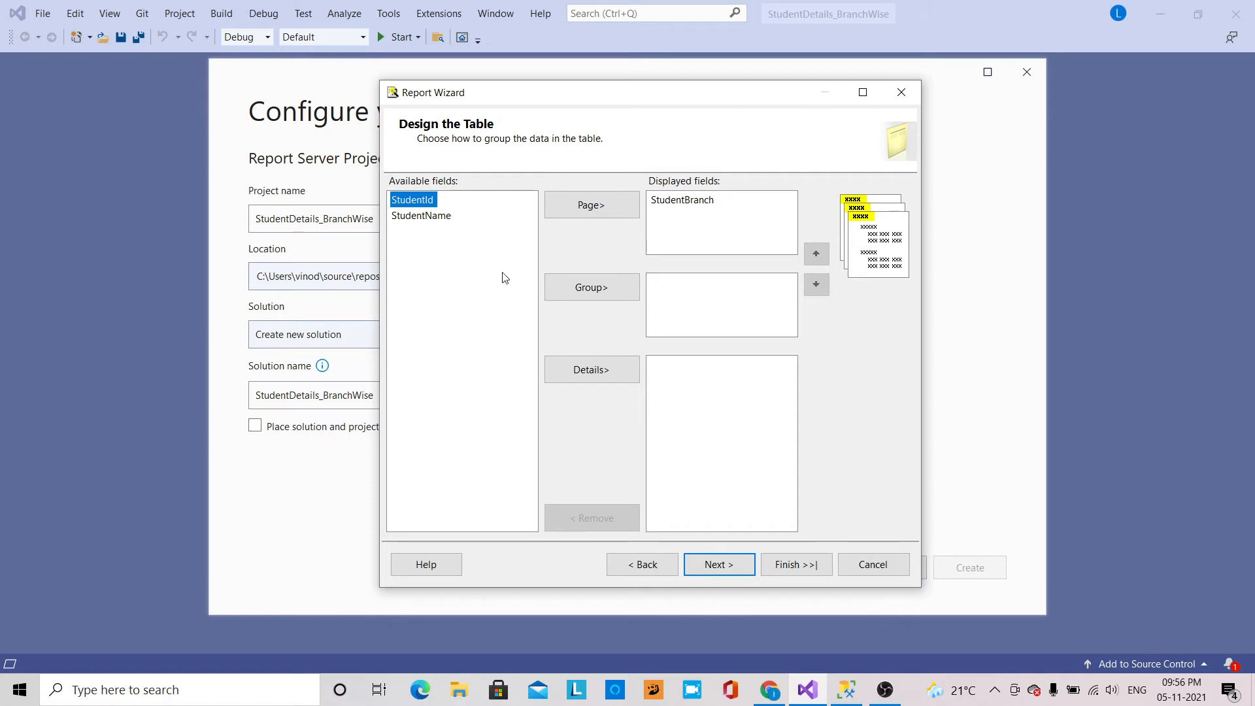
pyautogui.click(615, 368)
pyautogui.click(615, 369)
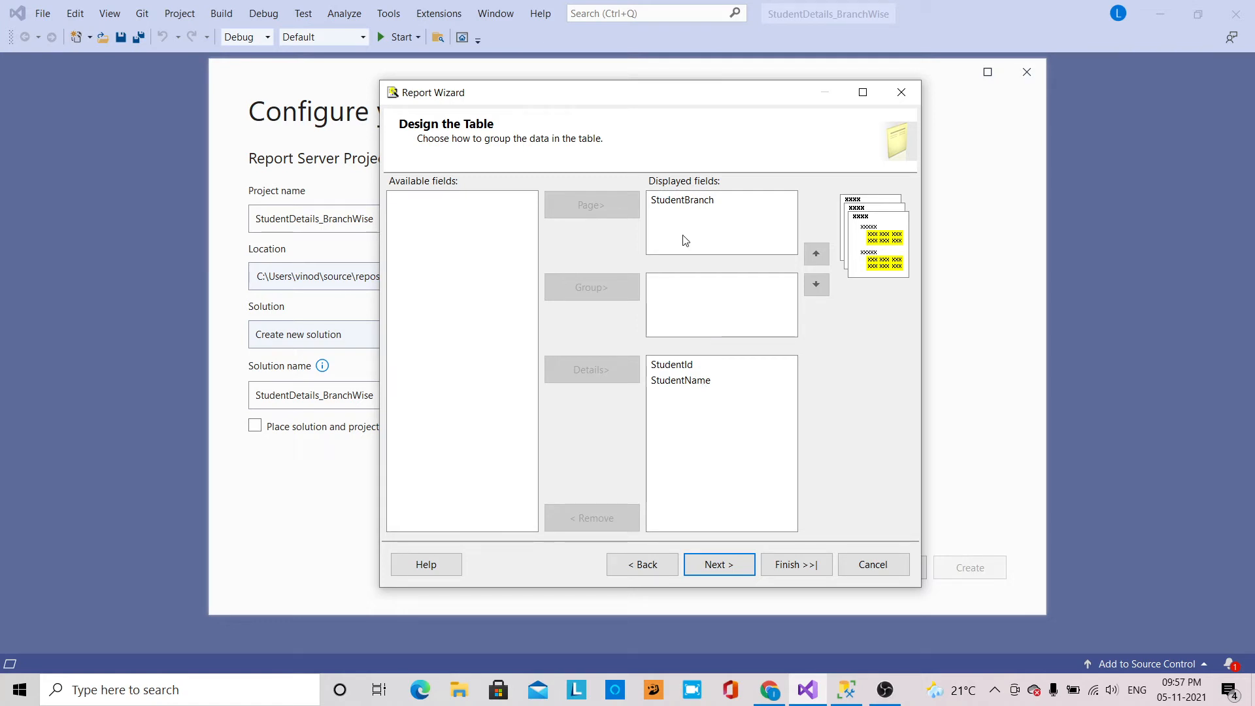
pyautogui.click(725, 565)
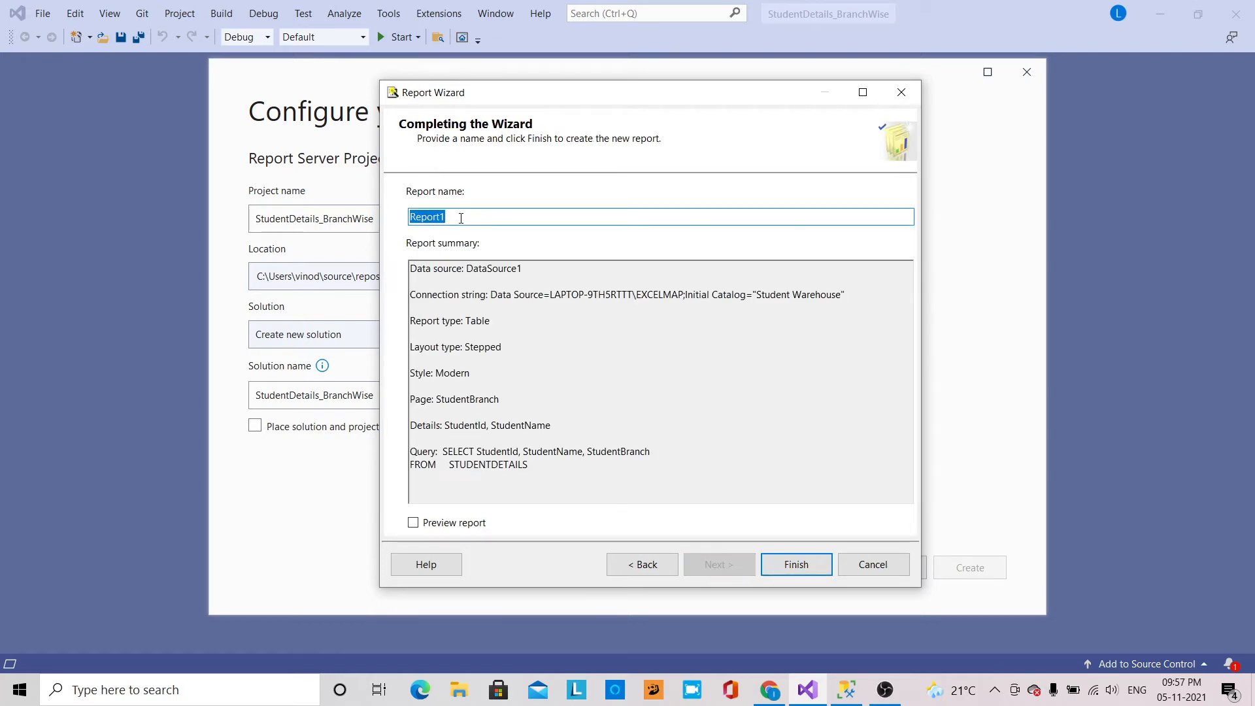
# Step: Name the report StudentDetails, enable the report preview and finish the wizard
pyautogui.write('StudentDetails')
pyautogui.click(417, 525)
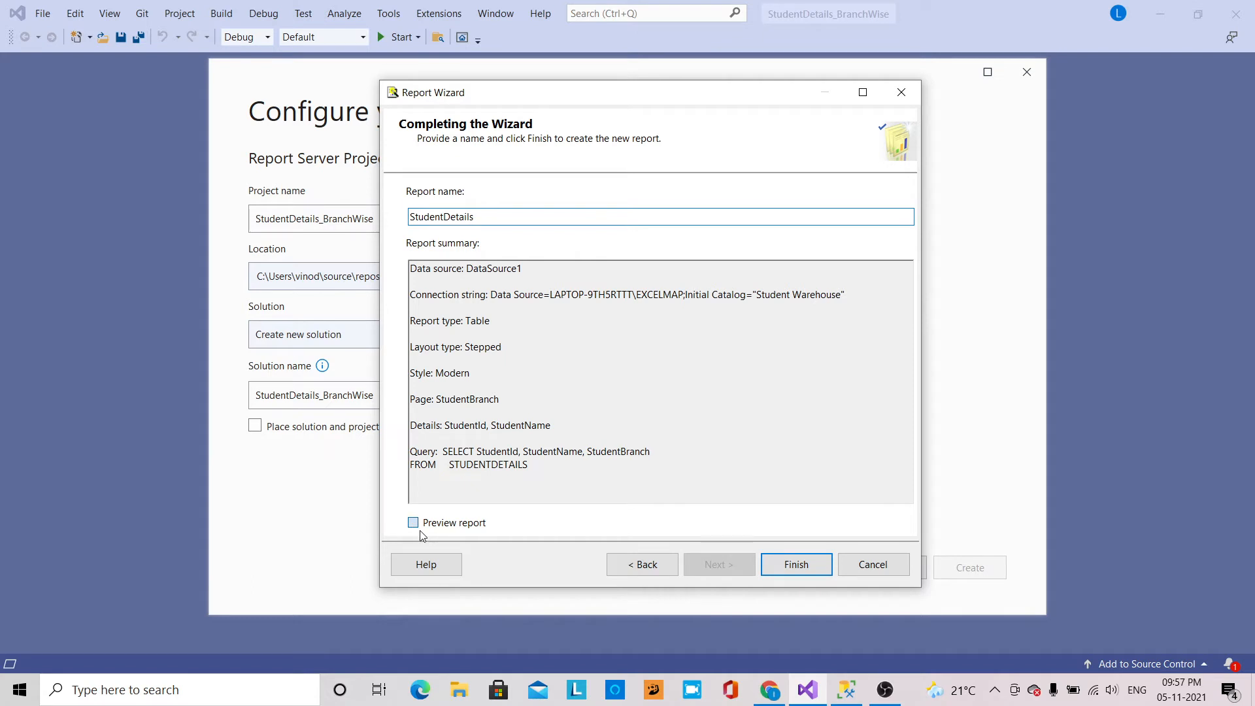
pyautogui.click(783, 562)
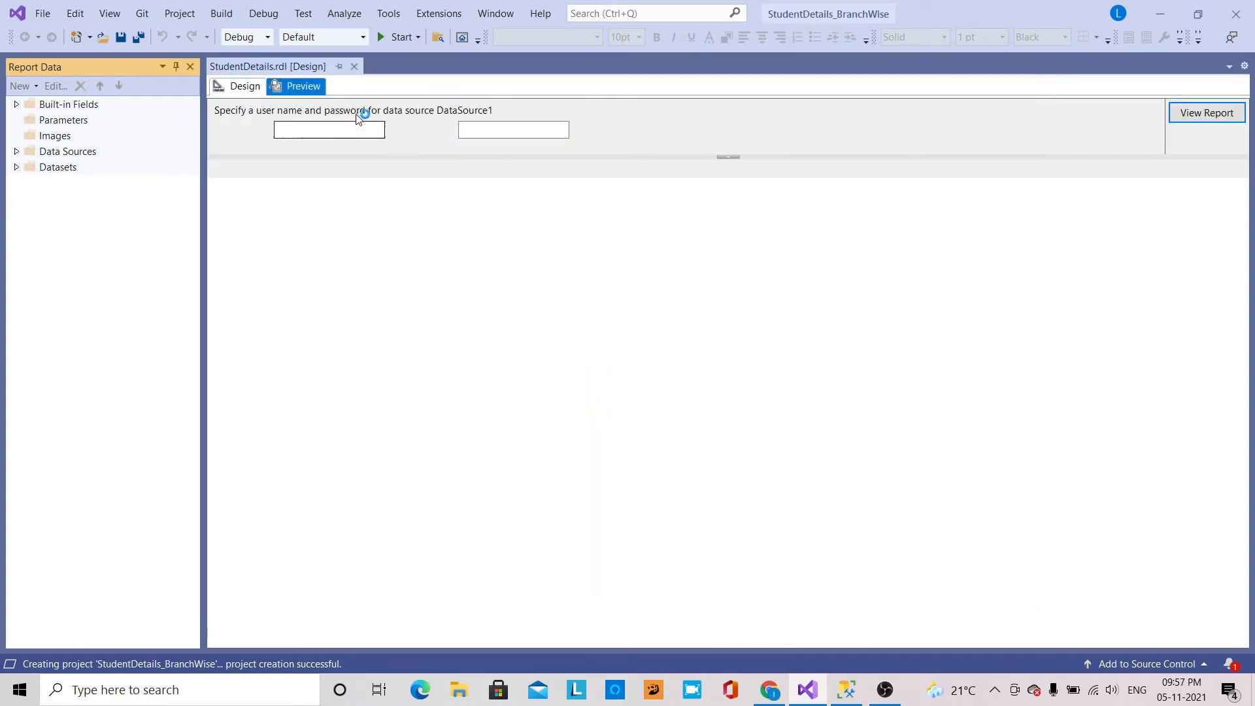
# Step: Supply the user name sa and the account password for DataSource1 and run the report preview
pyautogui.click(378, 130)
pyautogui.write('sa')
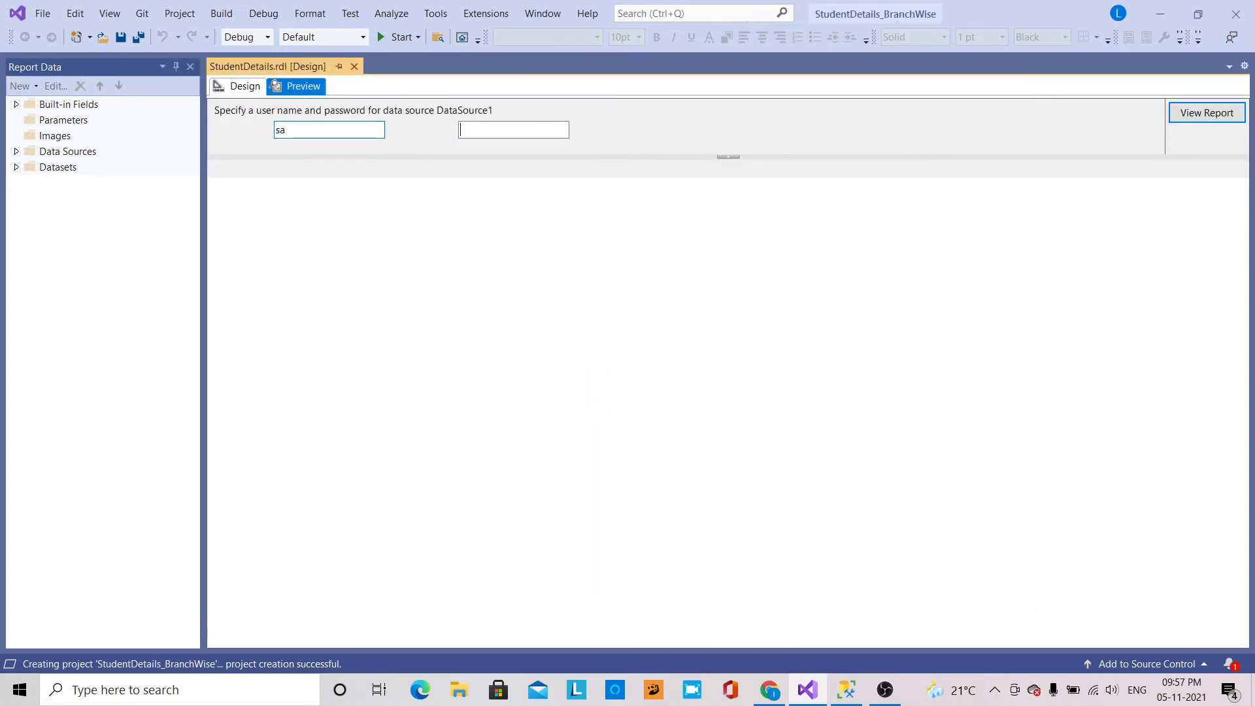
pyautogui.write('****')
pyautogui.click(1212, 115)
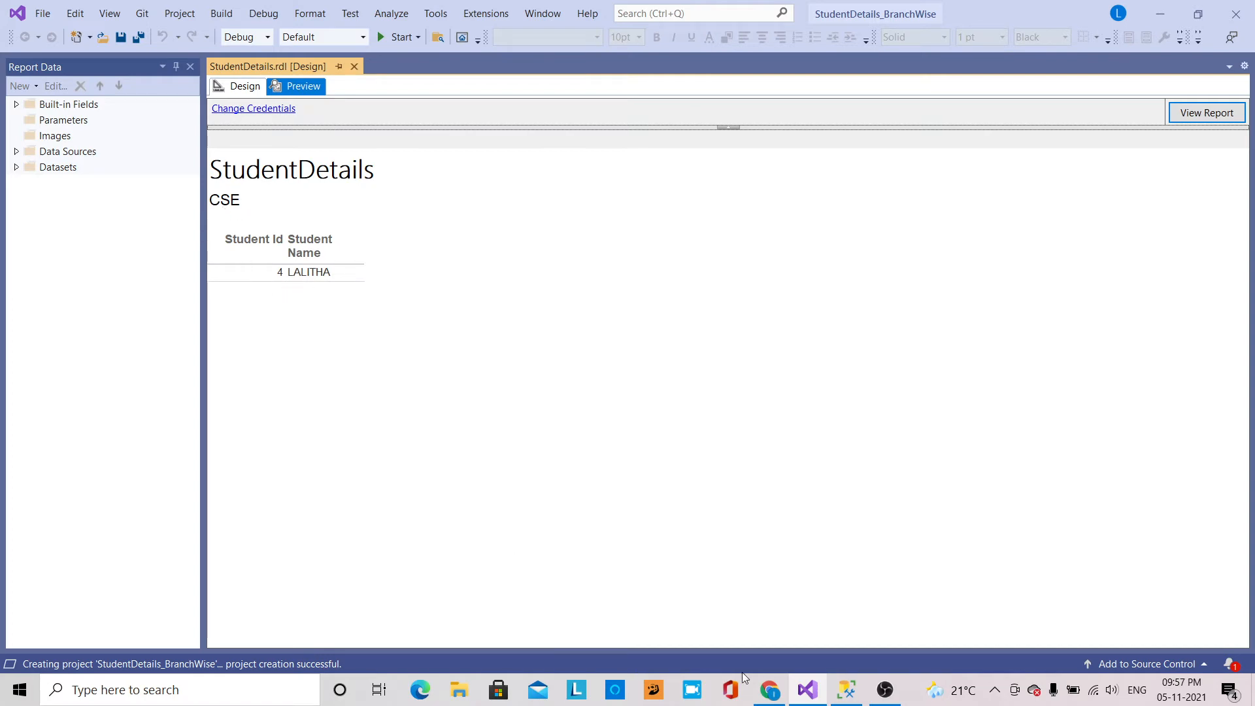
# Step: Compare the report's CSE and ECE pages with the STUDENTDETAILS query results in SQL Server Management Studio, dismissing its server connection prompt
pyautogui.click(846, 690)
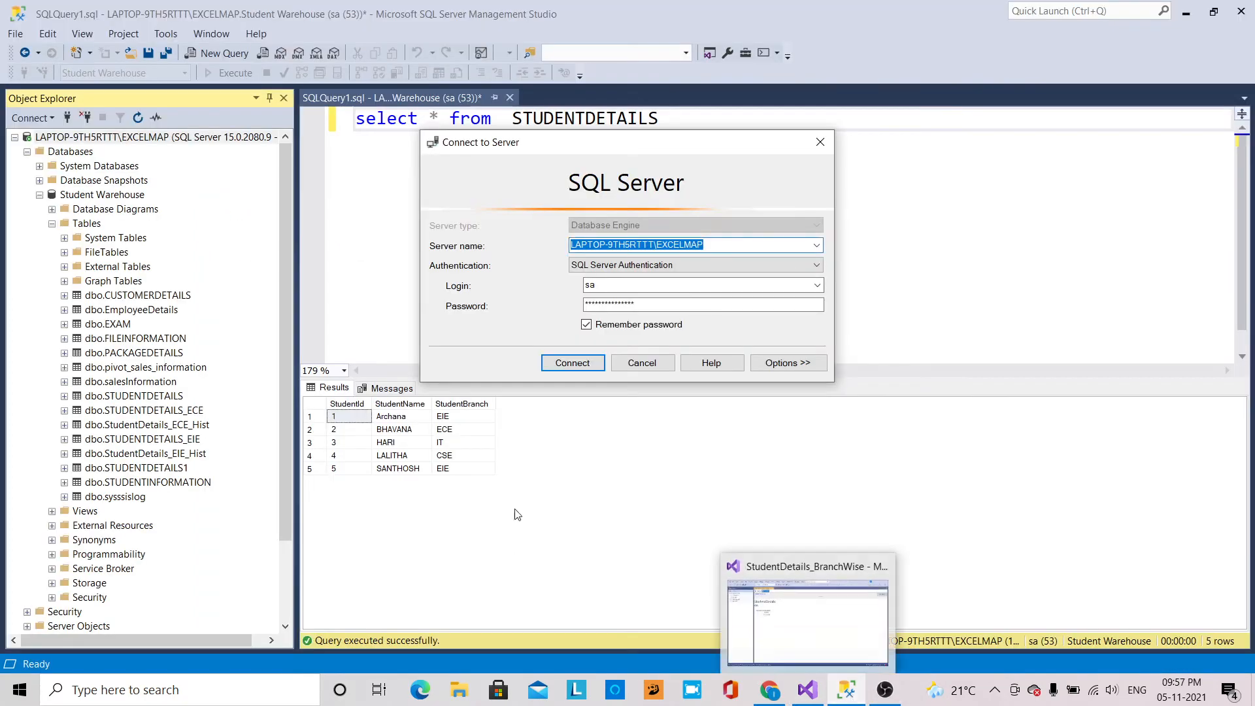
pyautogui.click(641, 363)
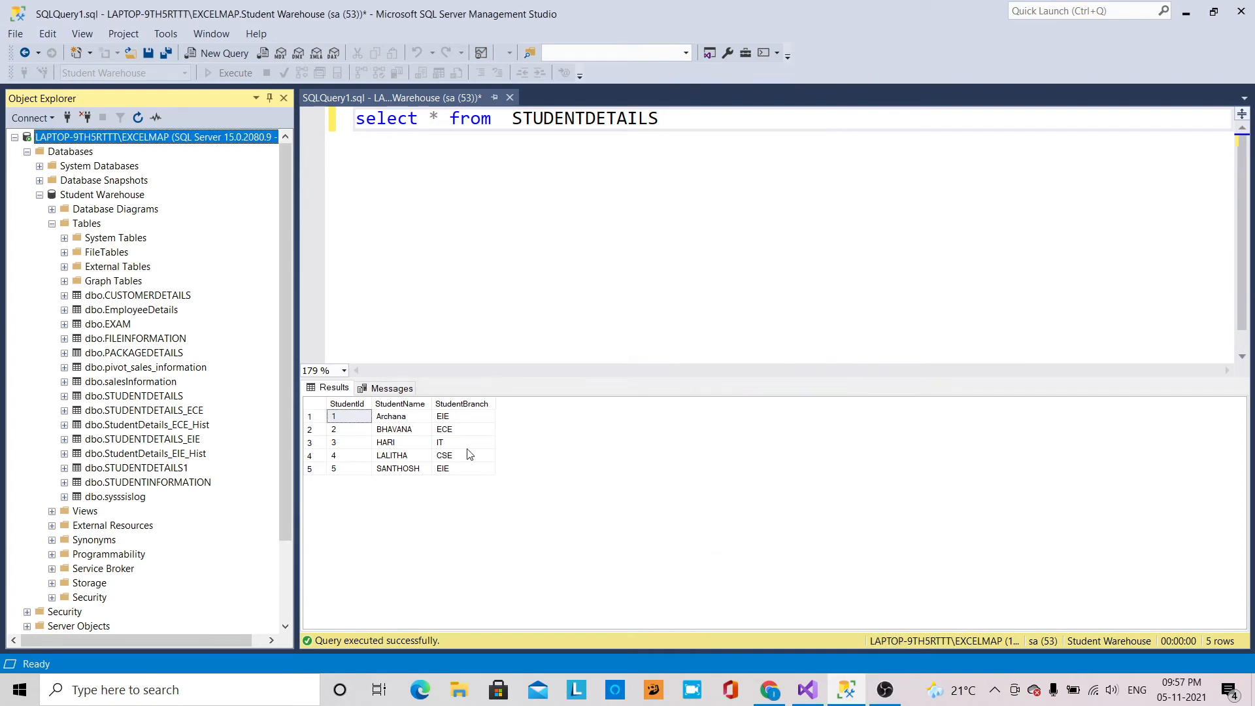
pyautogui.click(457, 455)
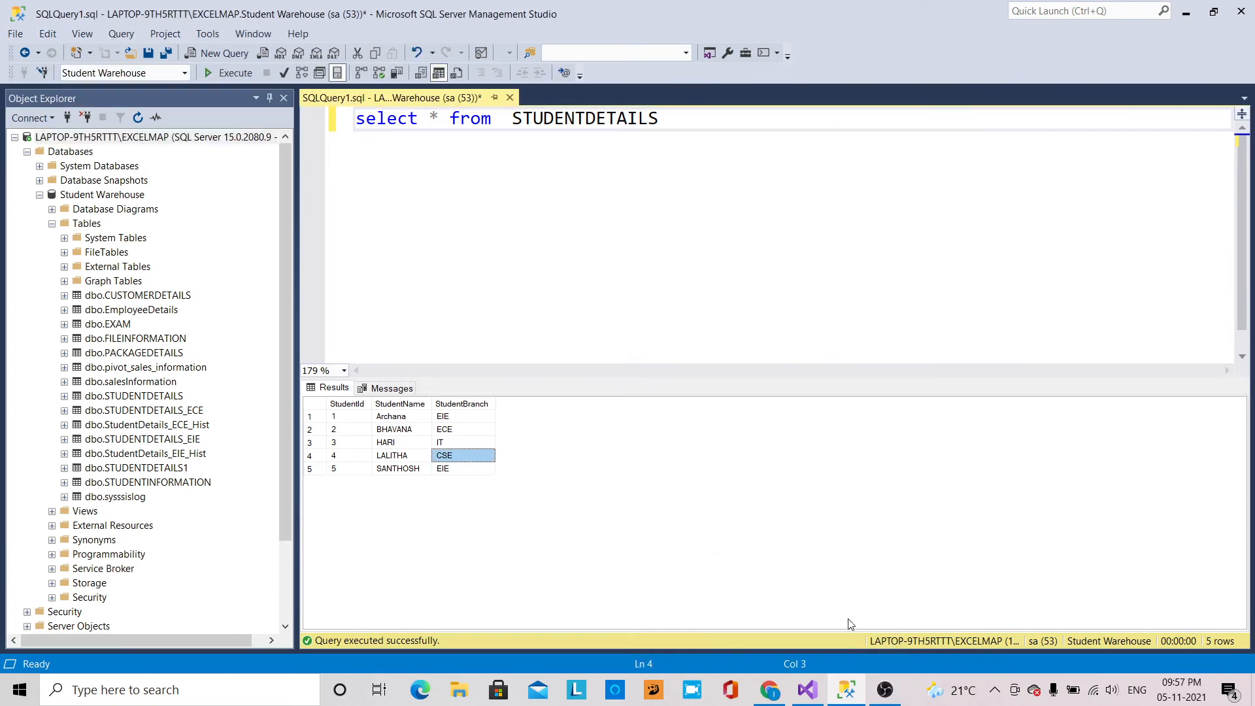
pyautogui.click(810, 696)
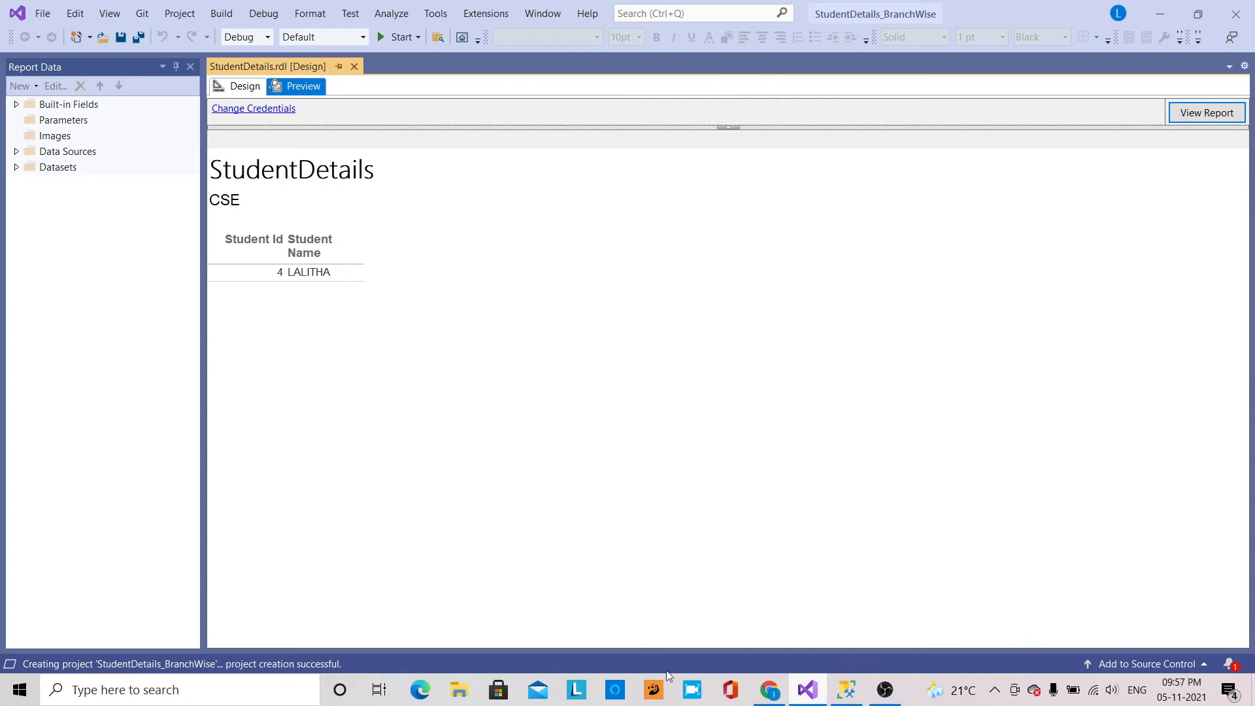
pyautogui.click(753, 426)
pyautogui.scroll(-1, 754, 427)
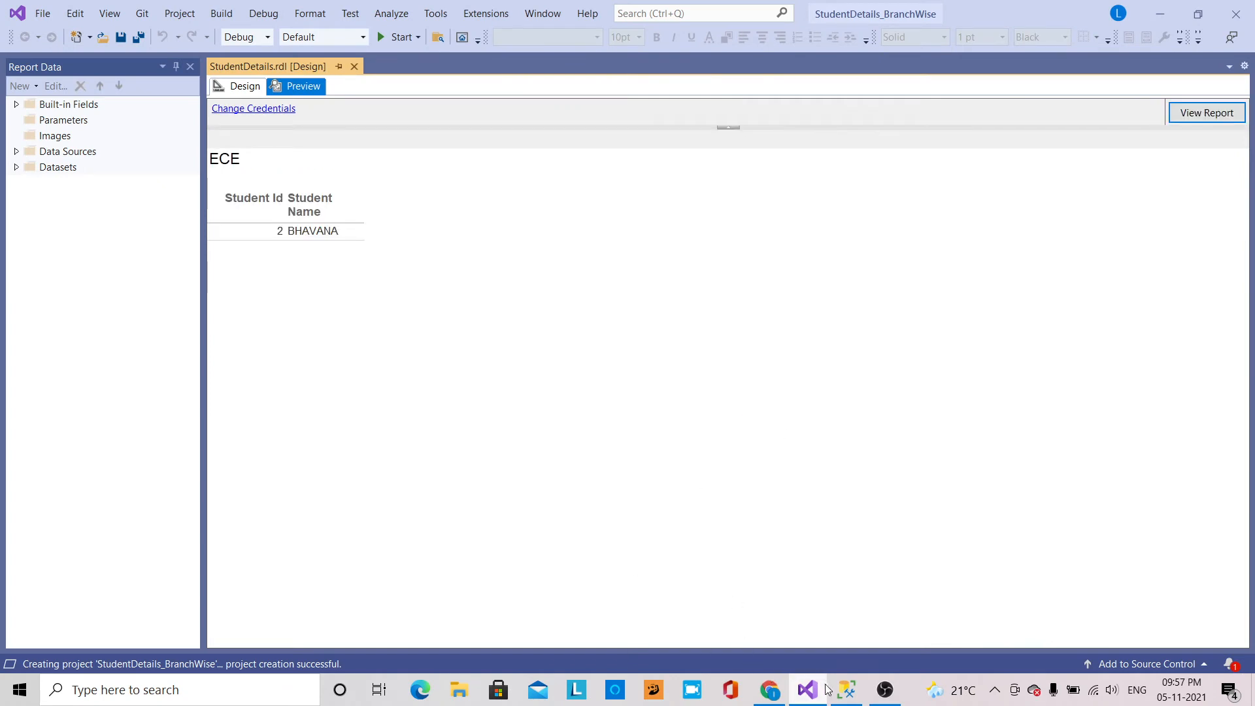
pyautogui.click(844, 695)
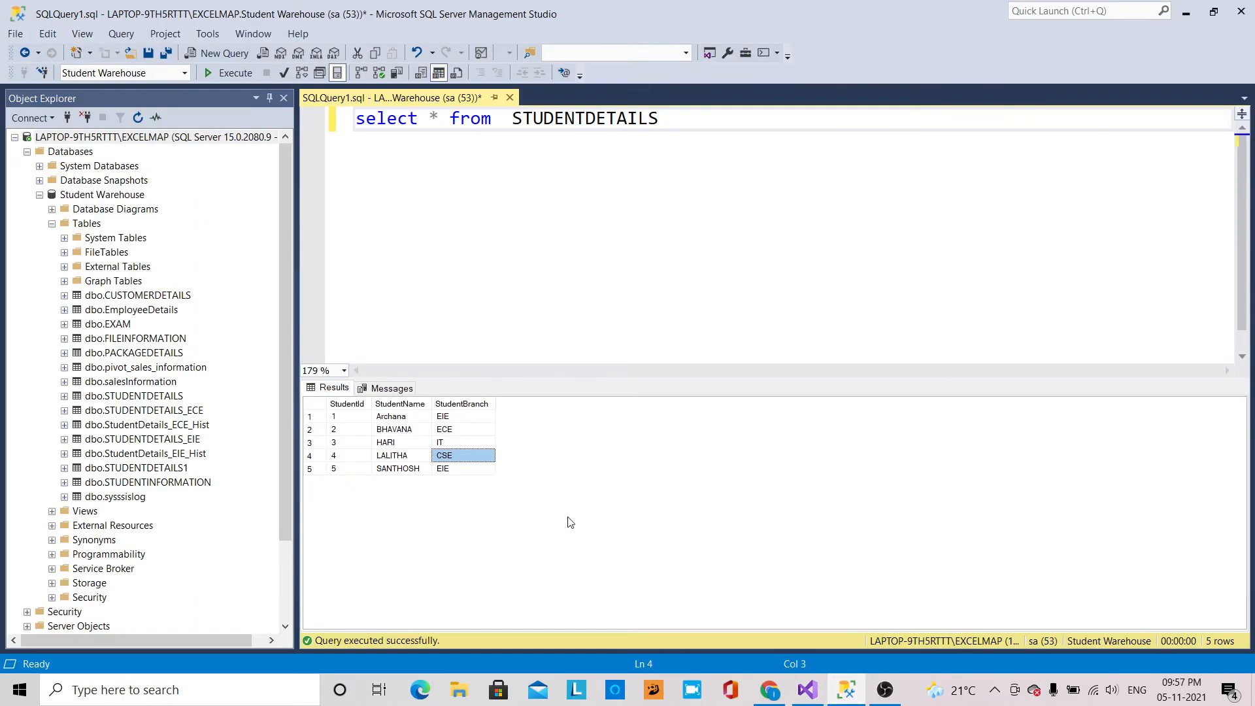
pyautogui.click(449, 433)
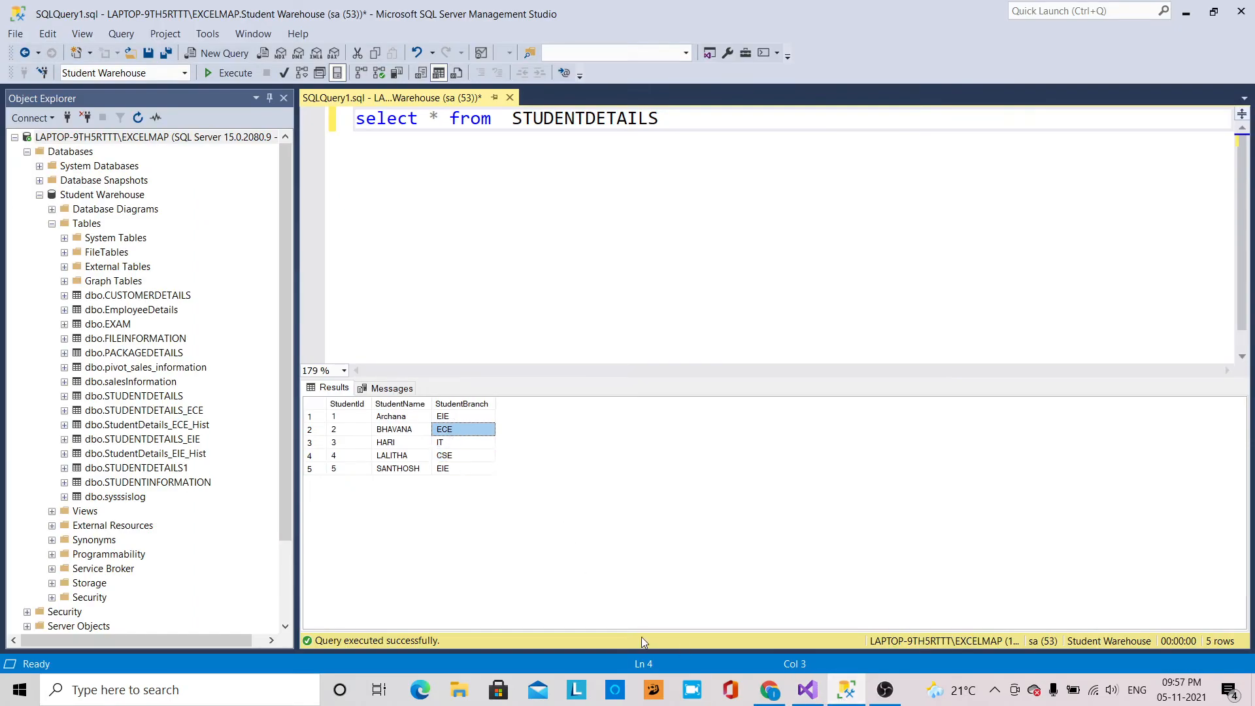
pyautogui.click(819, 692)
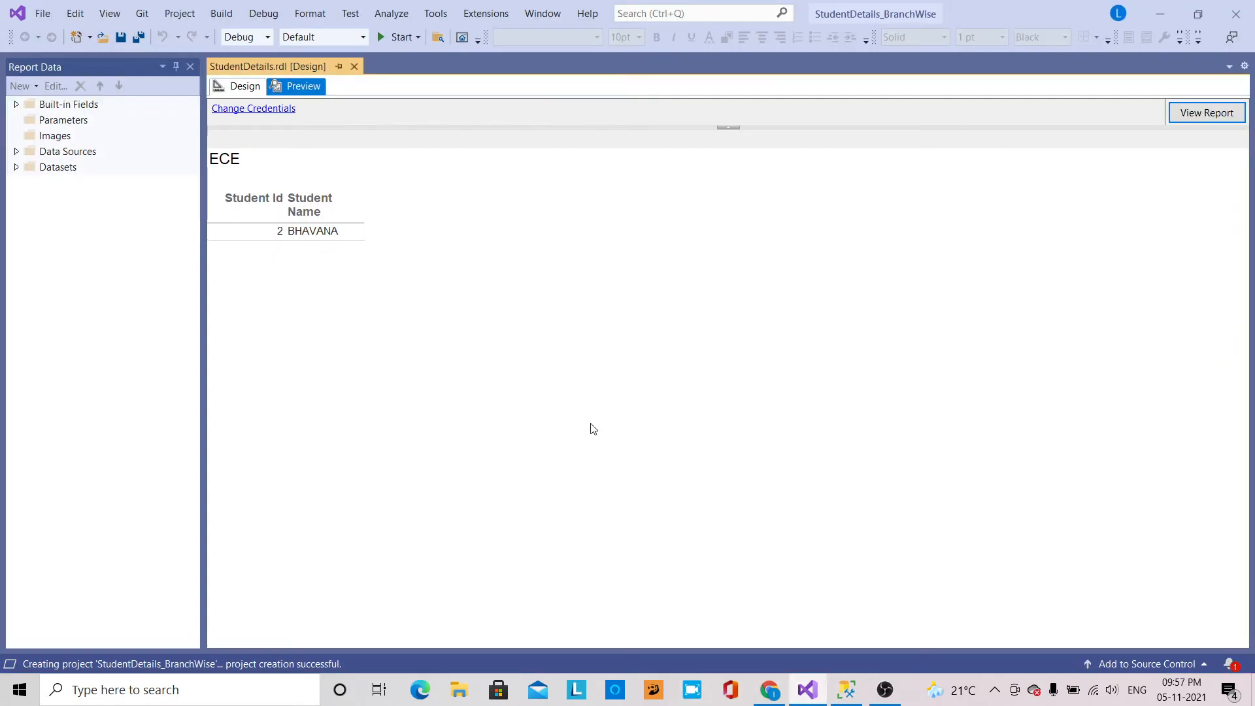
# Step: Check the report's EIE and IT pages against the matching StudentBranch rows in SQL Server Management Studio, returning to Visual Studio
pyautogui.scroll(-2, 592, 428)
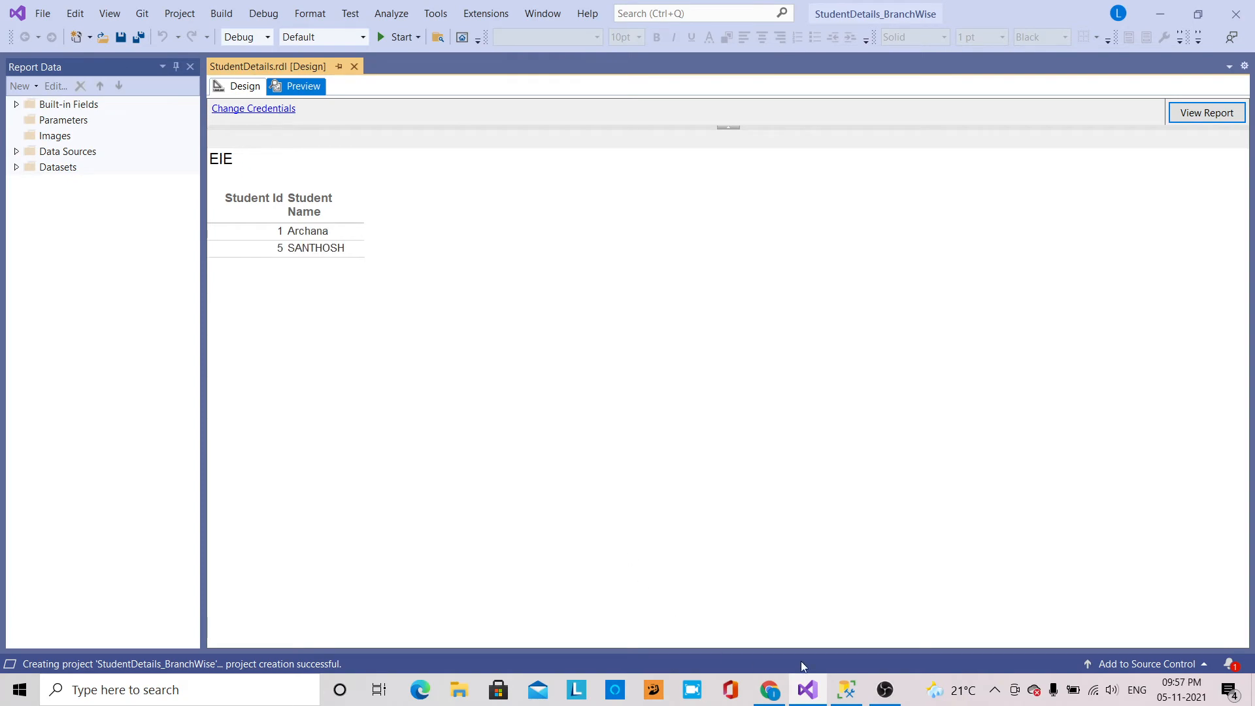
pyautogui.click(848, 695)
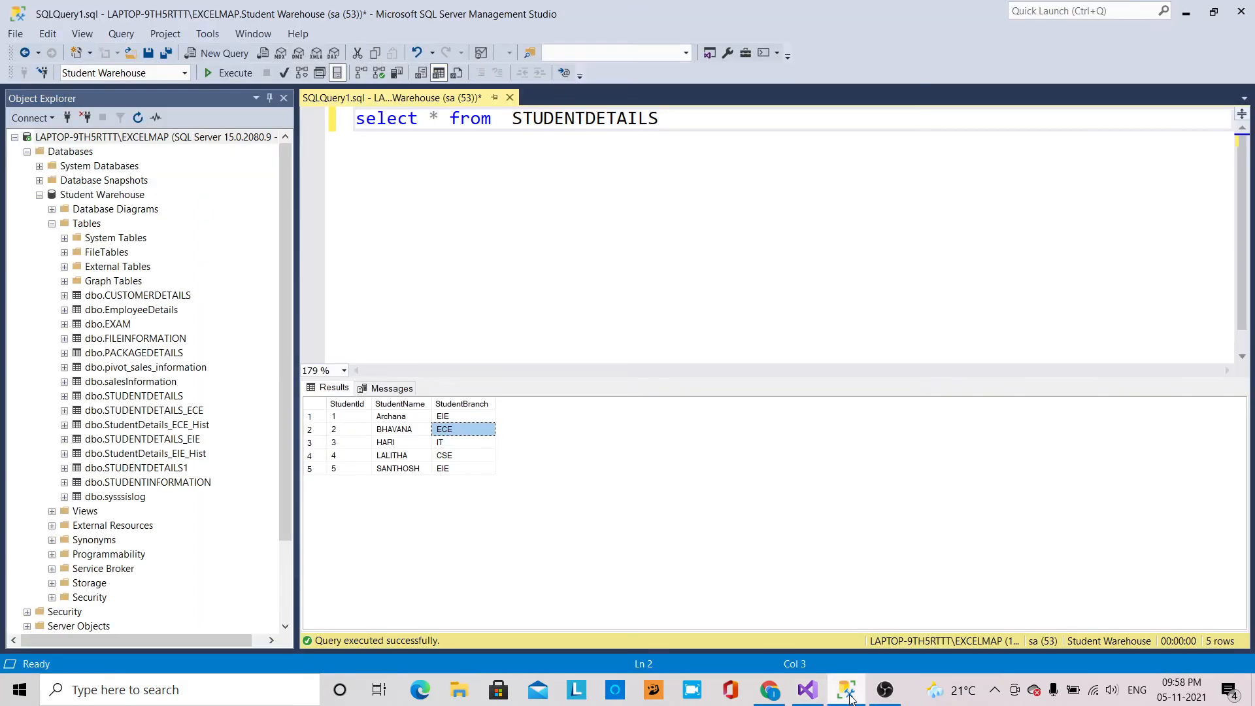
pyautogui.click(451, 417)
pyautogui.click(456, 470)
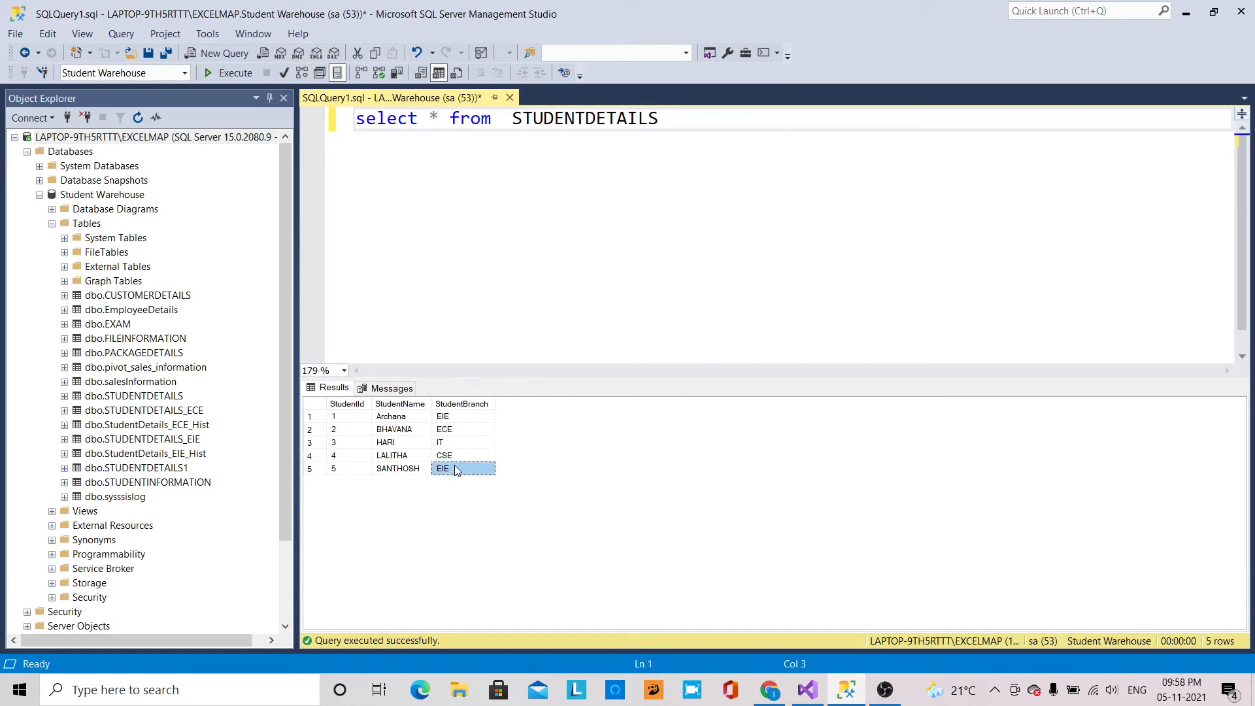
pyautogui.click(808, 690)
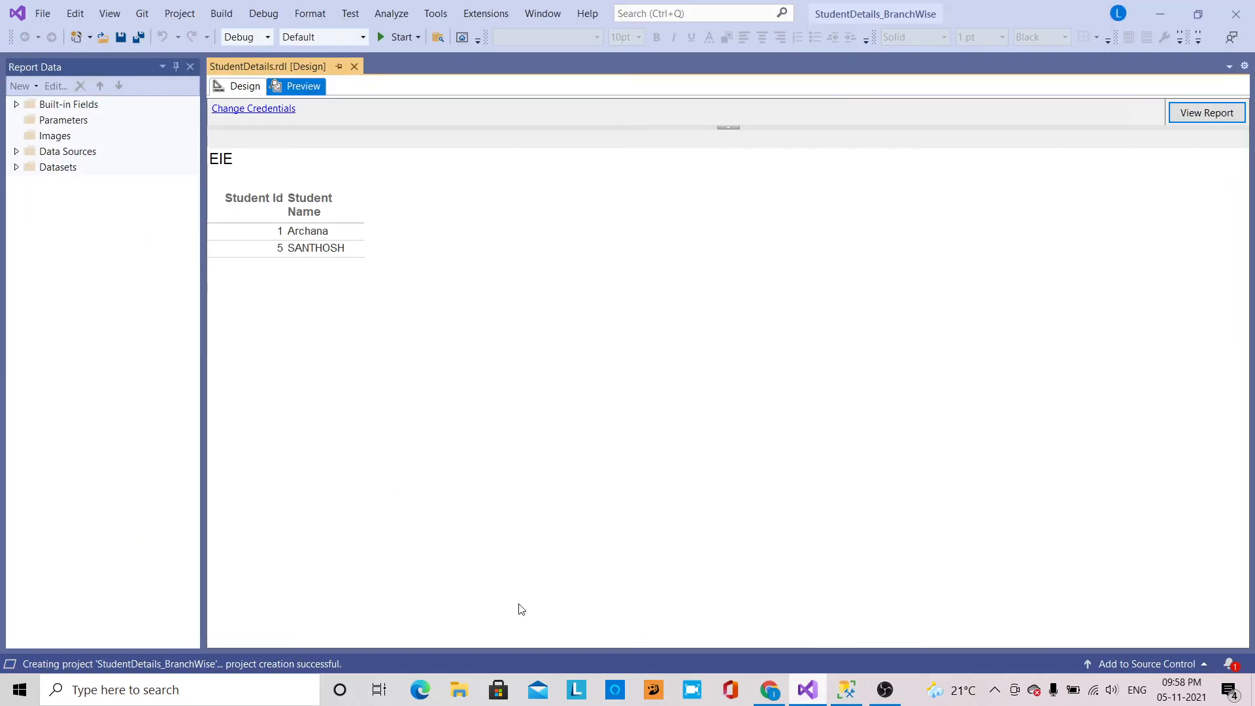
pyautogui.scroll(-1, 491, 400)
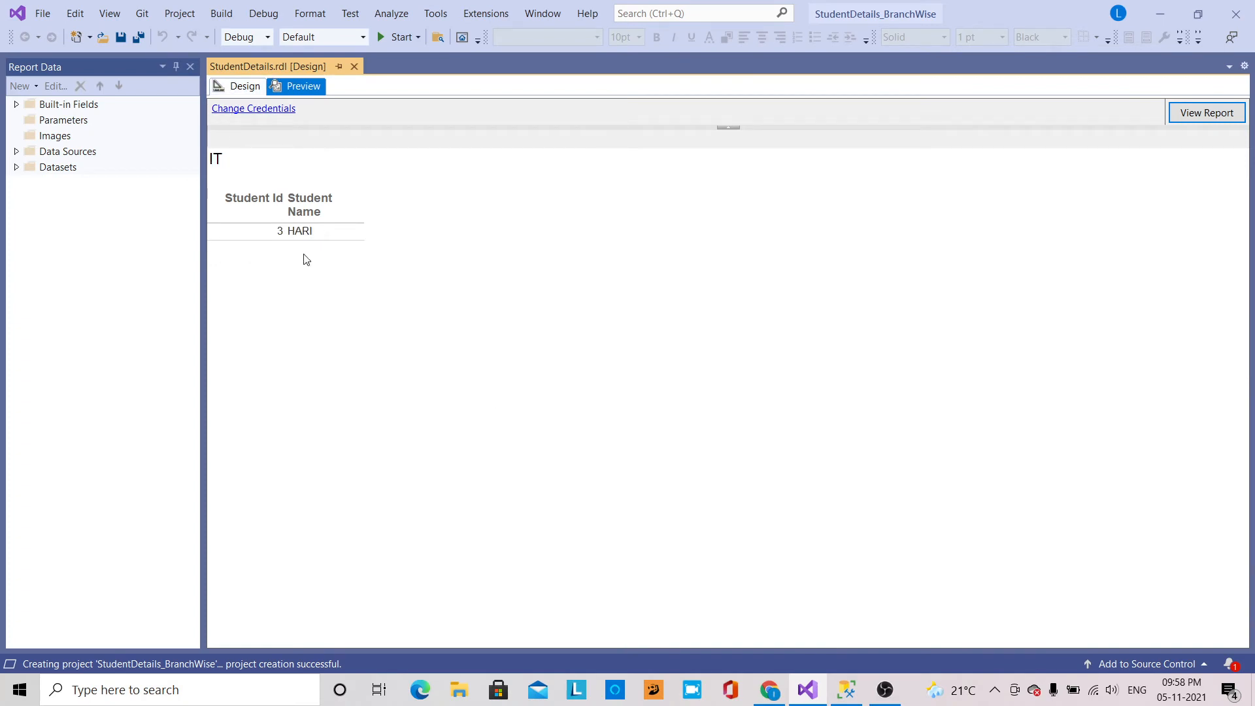
pyautogui.click(840, 699)
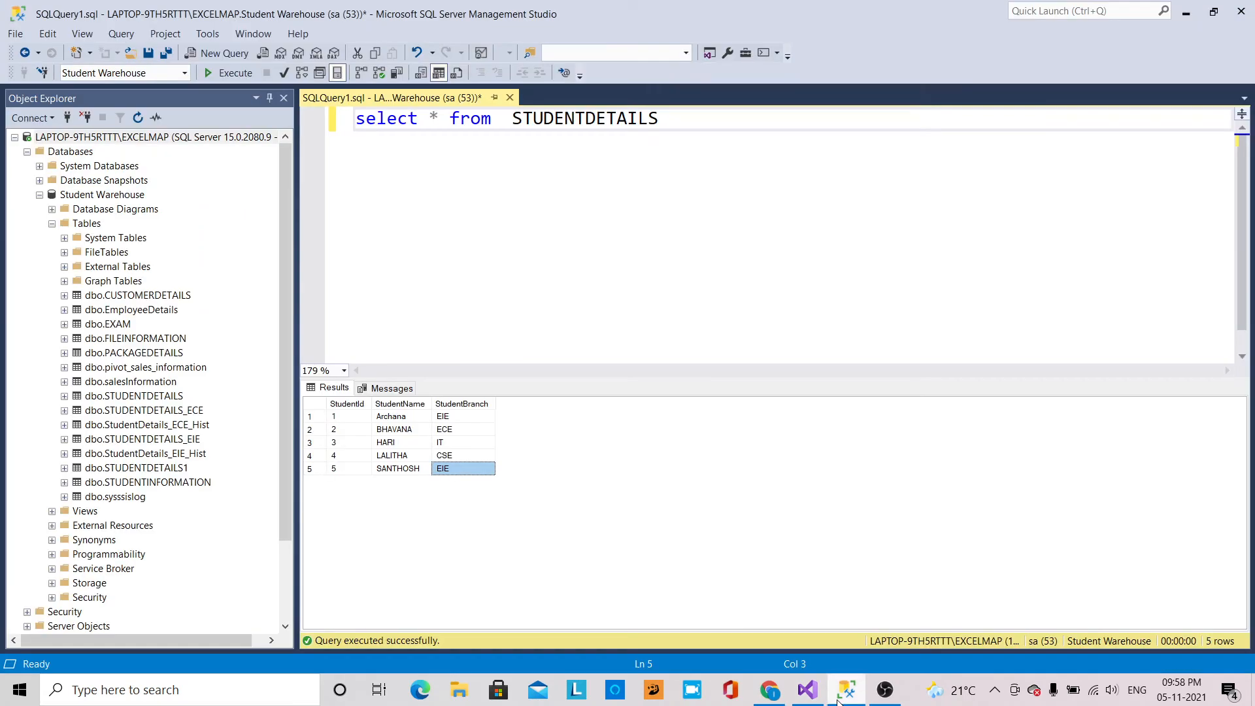
pyautogui.click(454, 443)
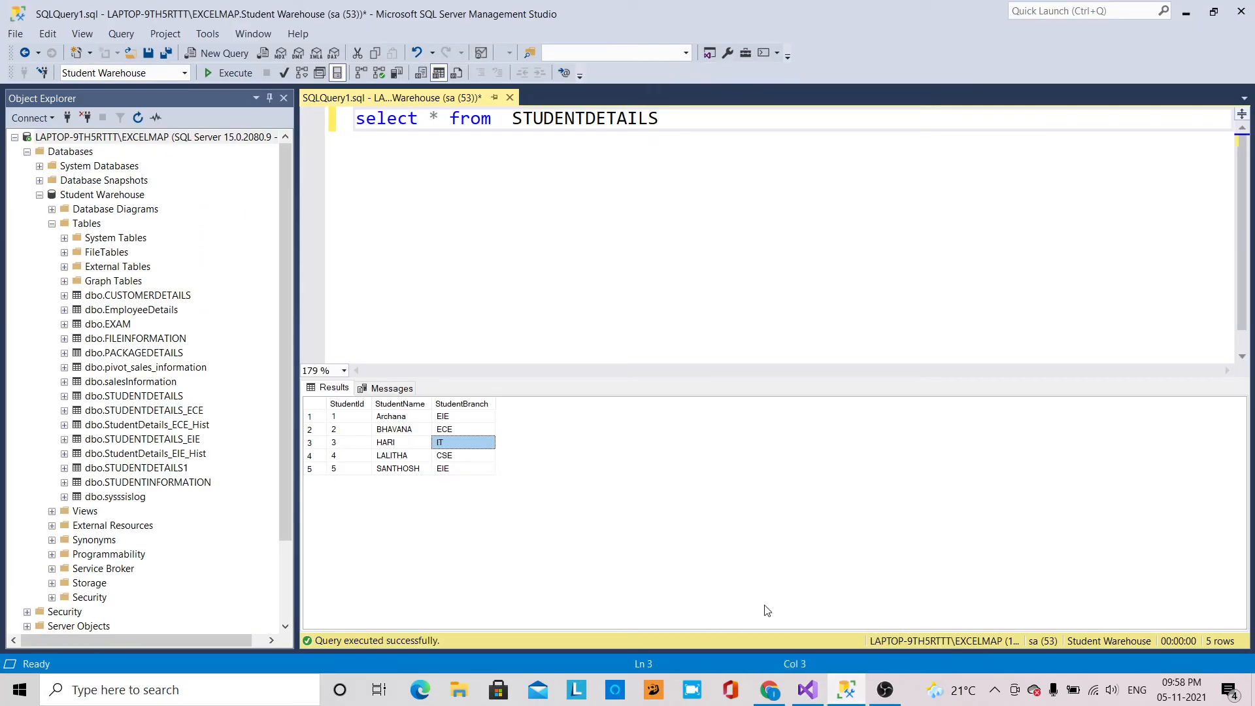
pyautogui.click(809, 698)
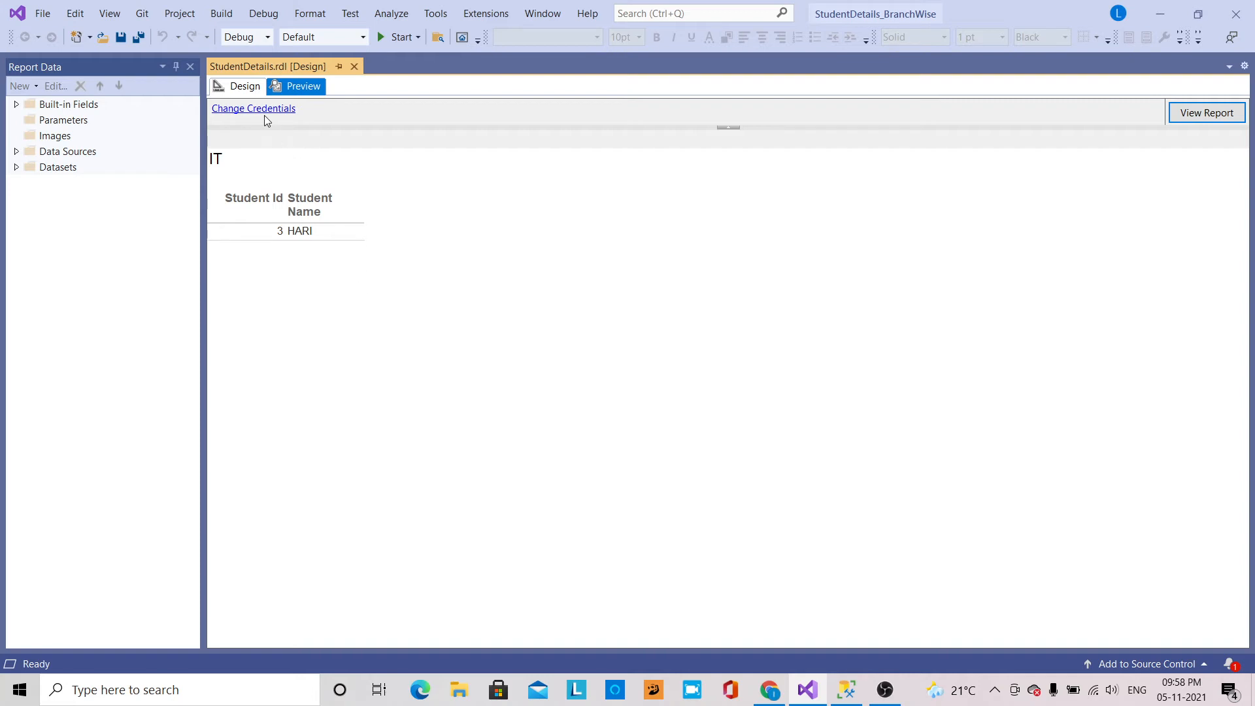
# Step: In the report design, set the StudentBranch text box's alignment to Center horizontally and Middle vertically
pyautogui.click(244, 86)
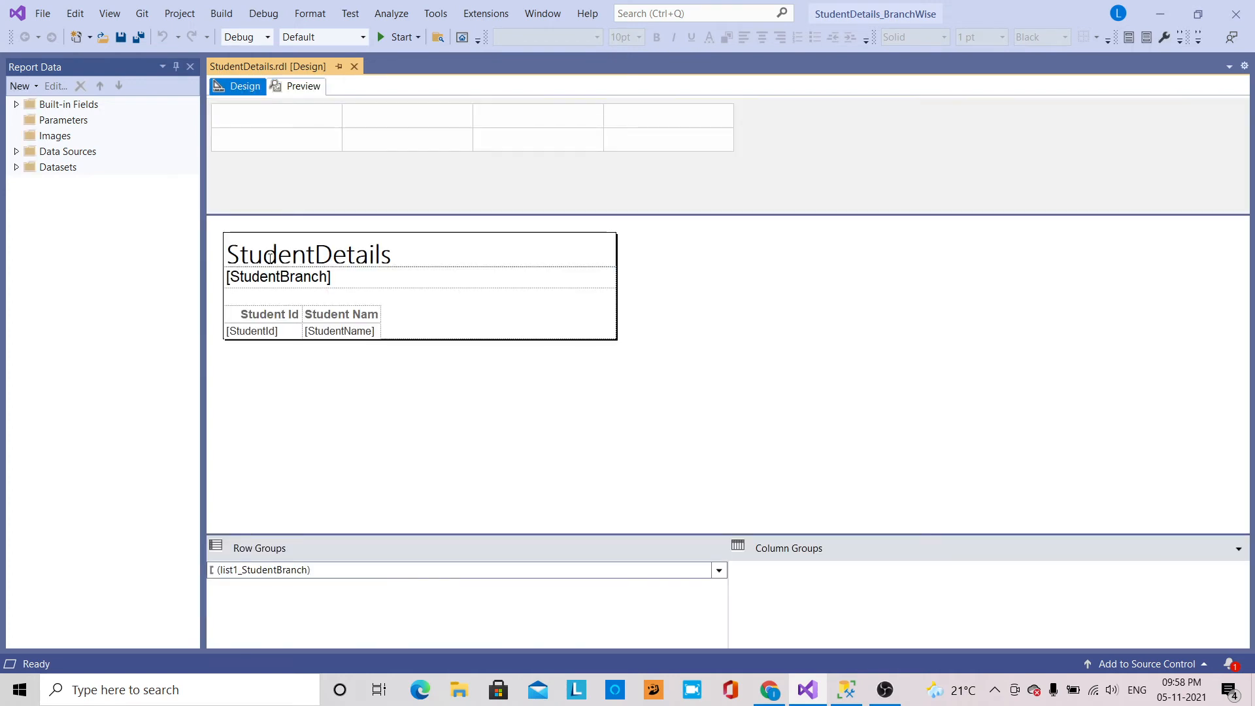
pyautogui.rightClick(311, 285)
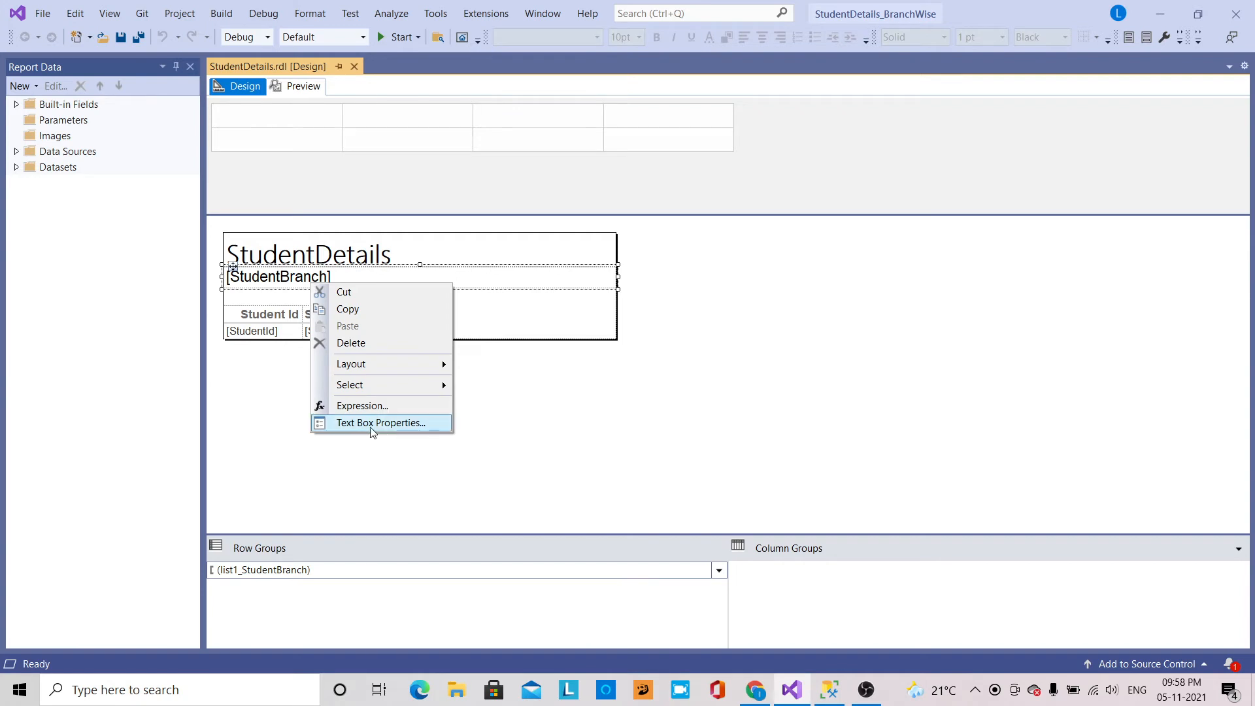
pyautogui.click(396, 425)
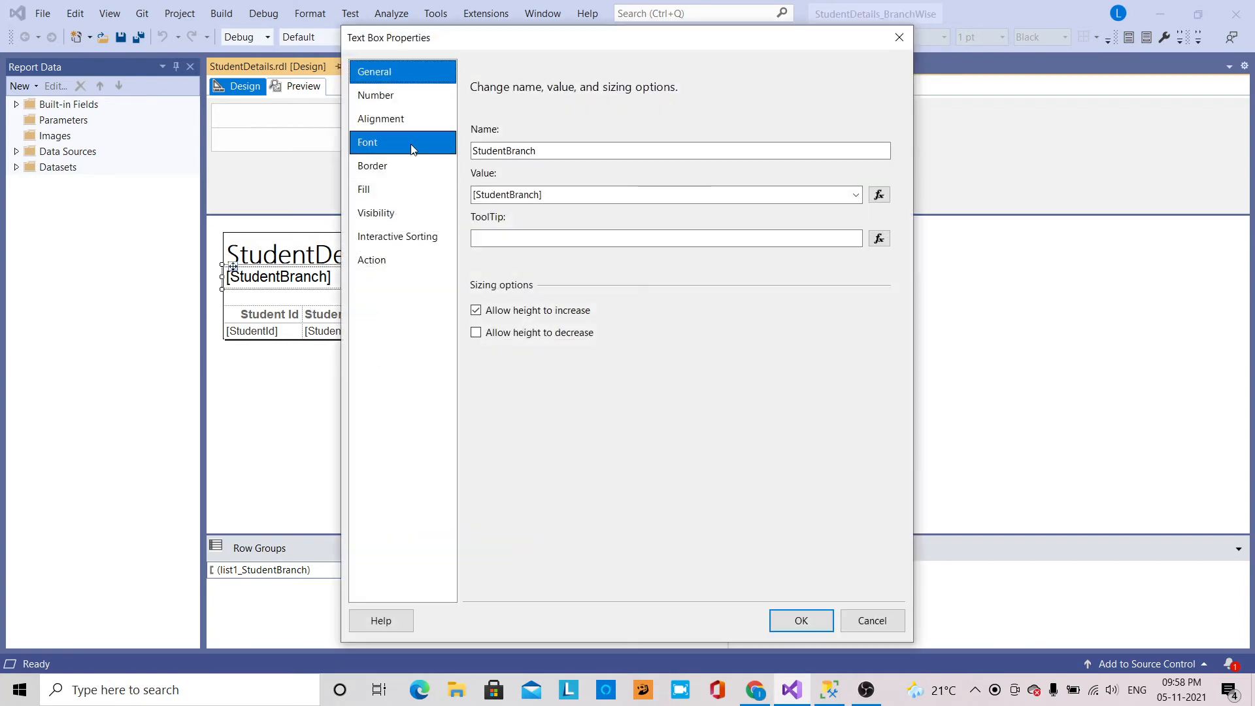
pyautogui.click(385, 129)
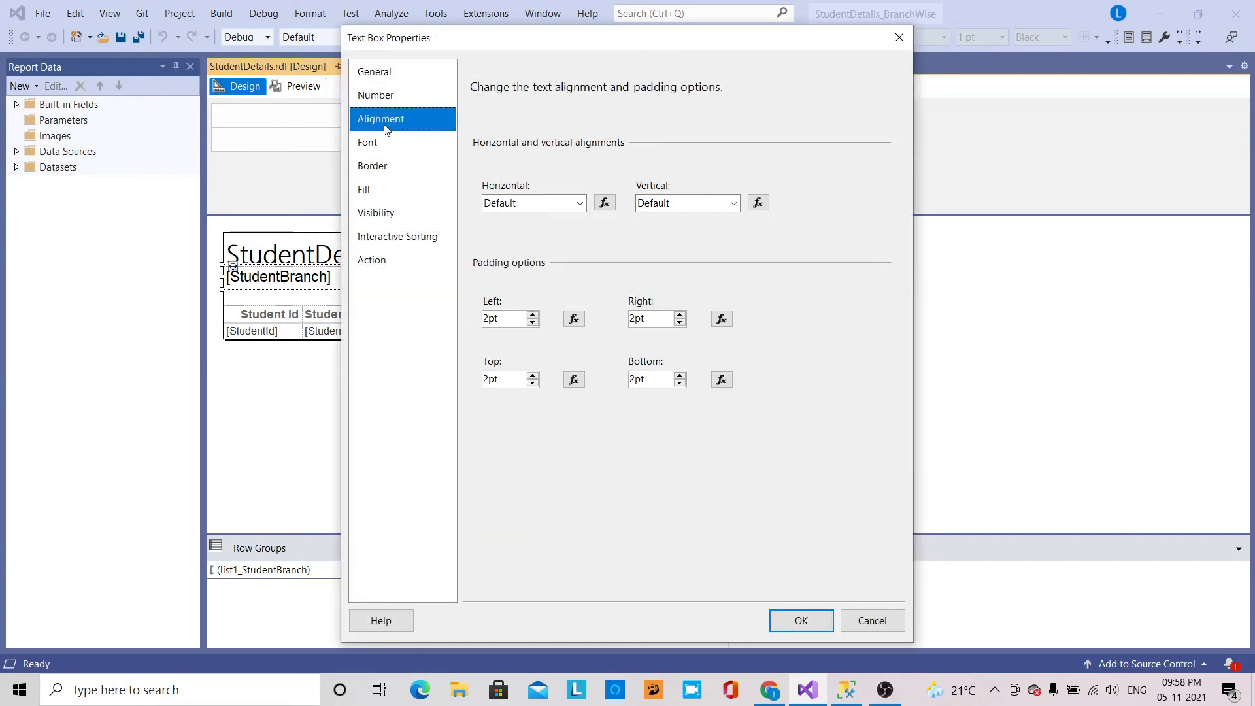
pyautogui.click(581, 204)
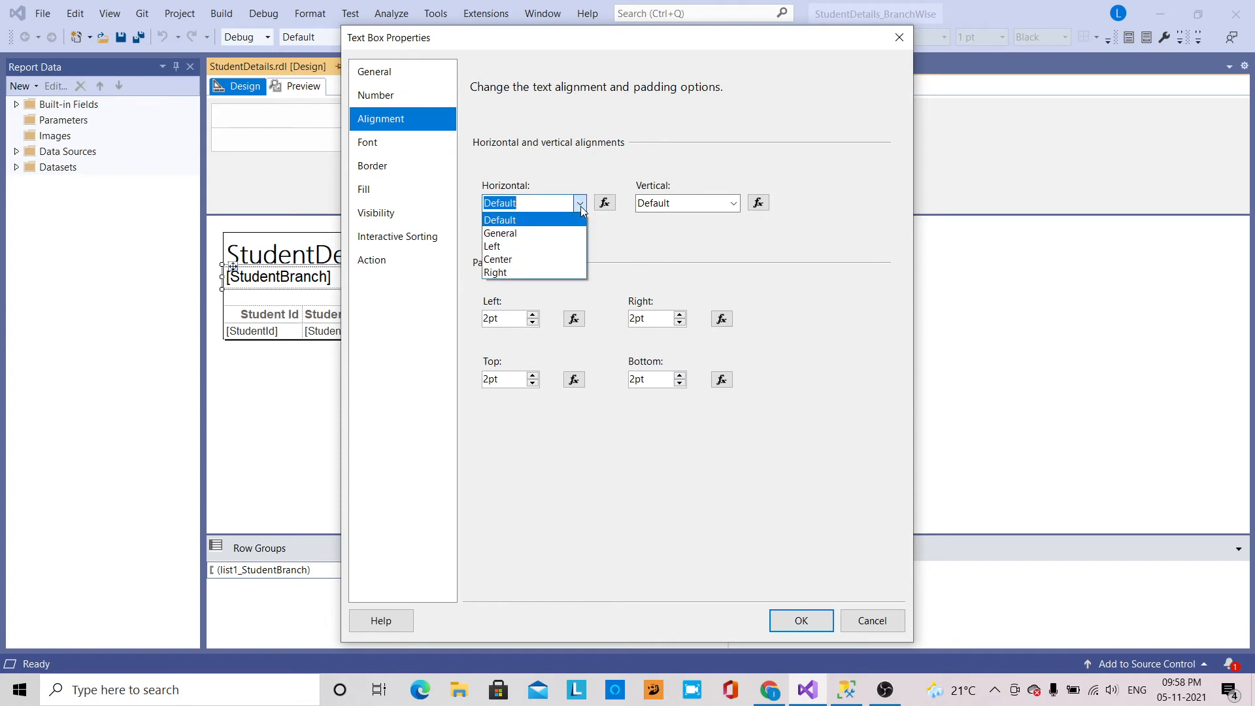
pyautogui.click(548, 258)
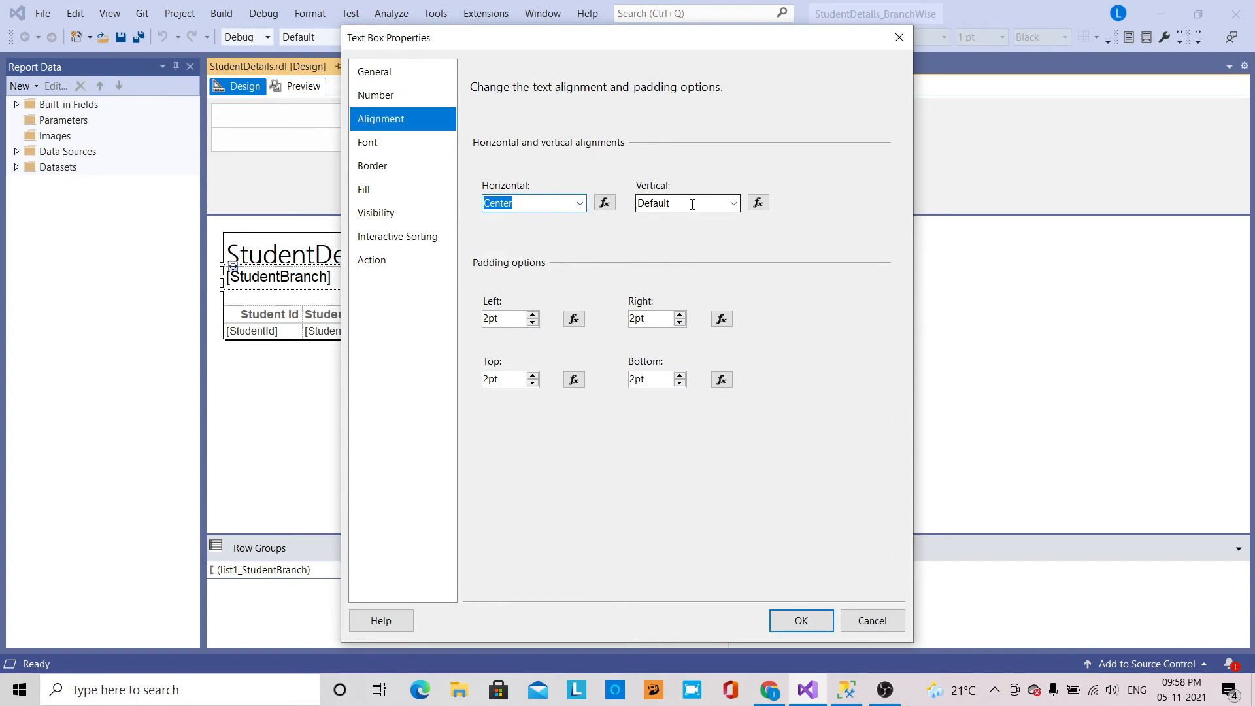
pyautogui.click(734, 203)
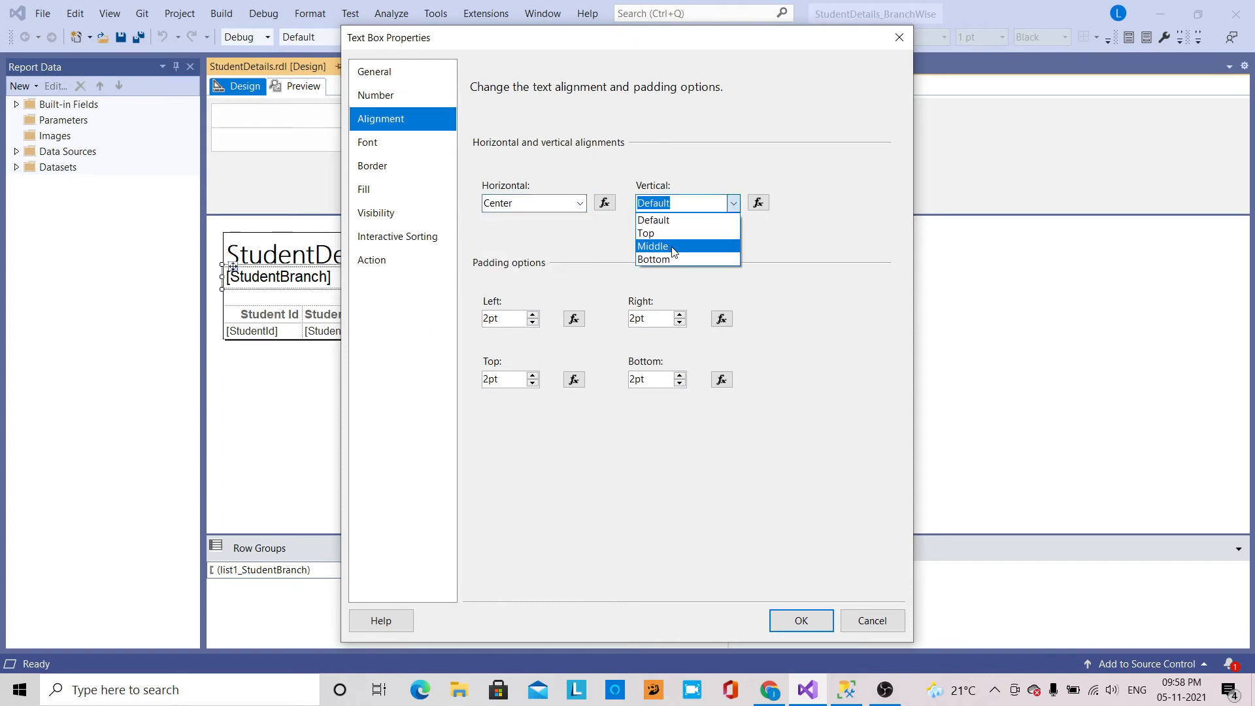
pyautogui.click(672, 248)
# Step: Set the StudentBranch text box's font to Bahnschrift SemiBold, 20pt, in Sea Green
pyautogui.click(388, 147)
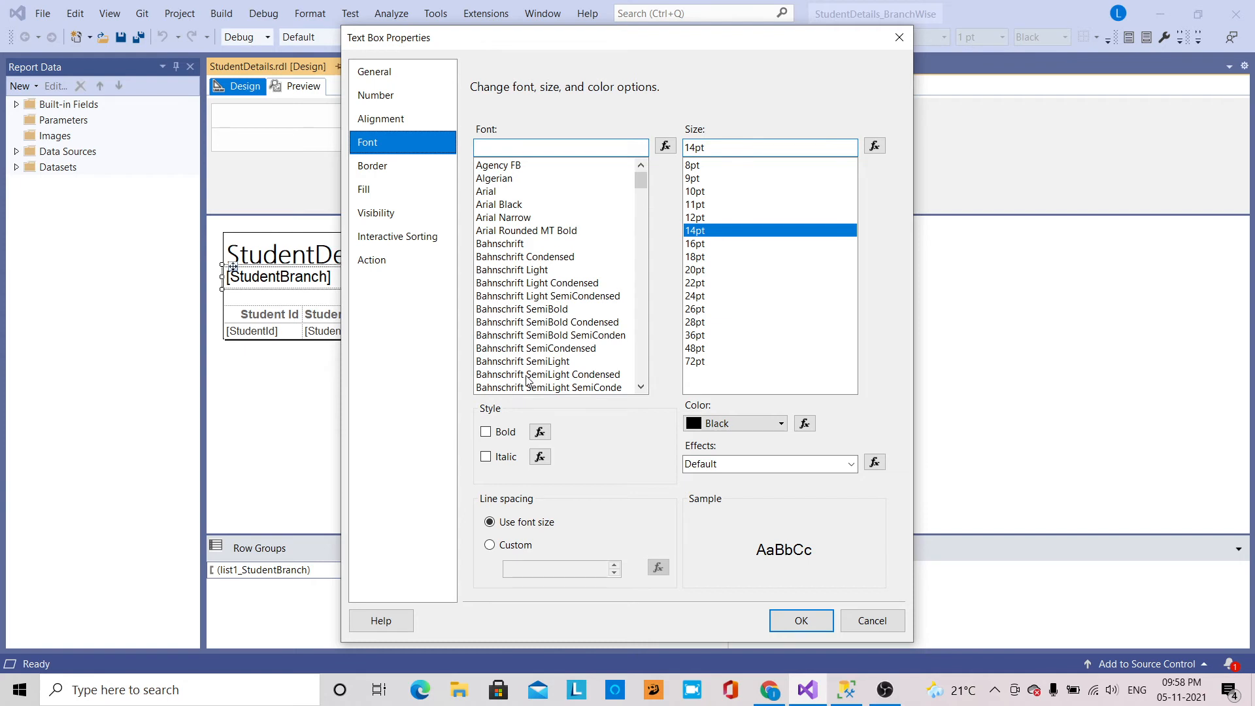
pyautogui.click(553, 309)
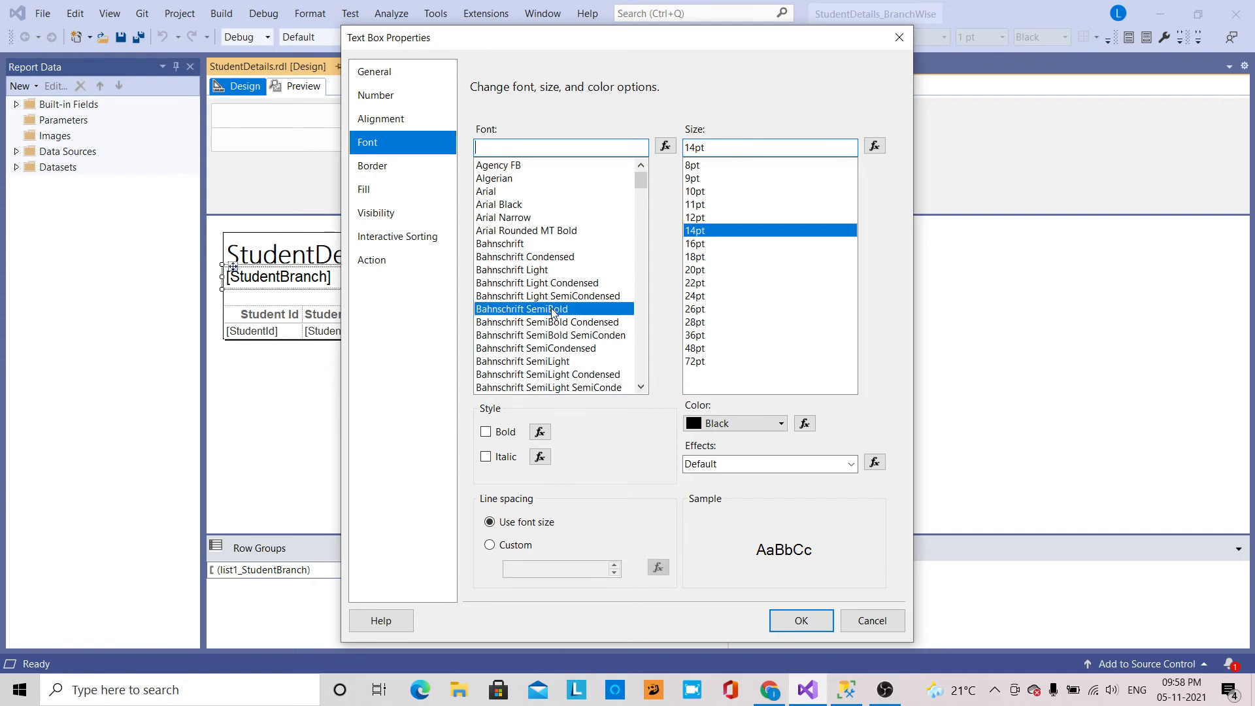
pyautogui.click(697, 270)
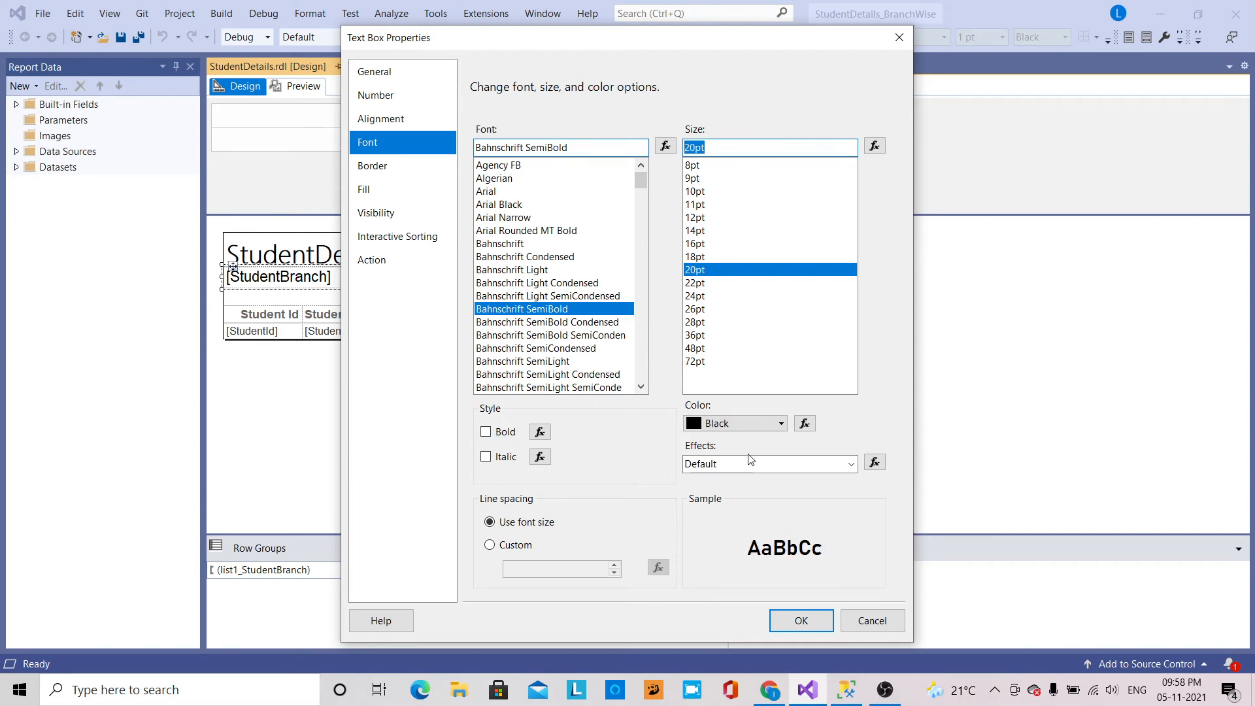
pyautogui.click(780, 425)
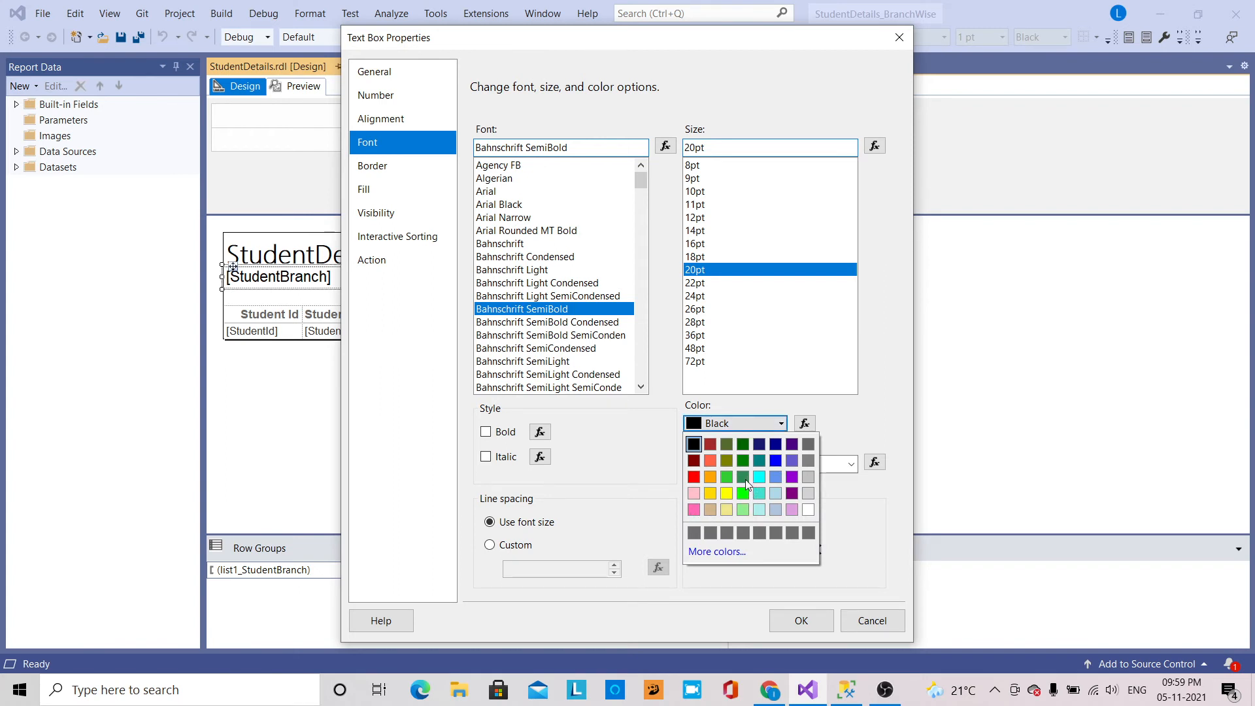
pyautogui.click(744, 478)
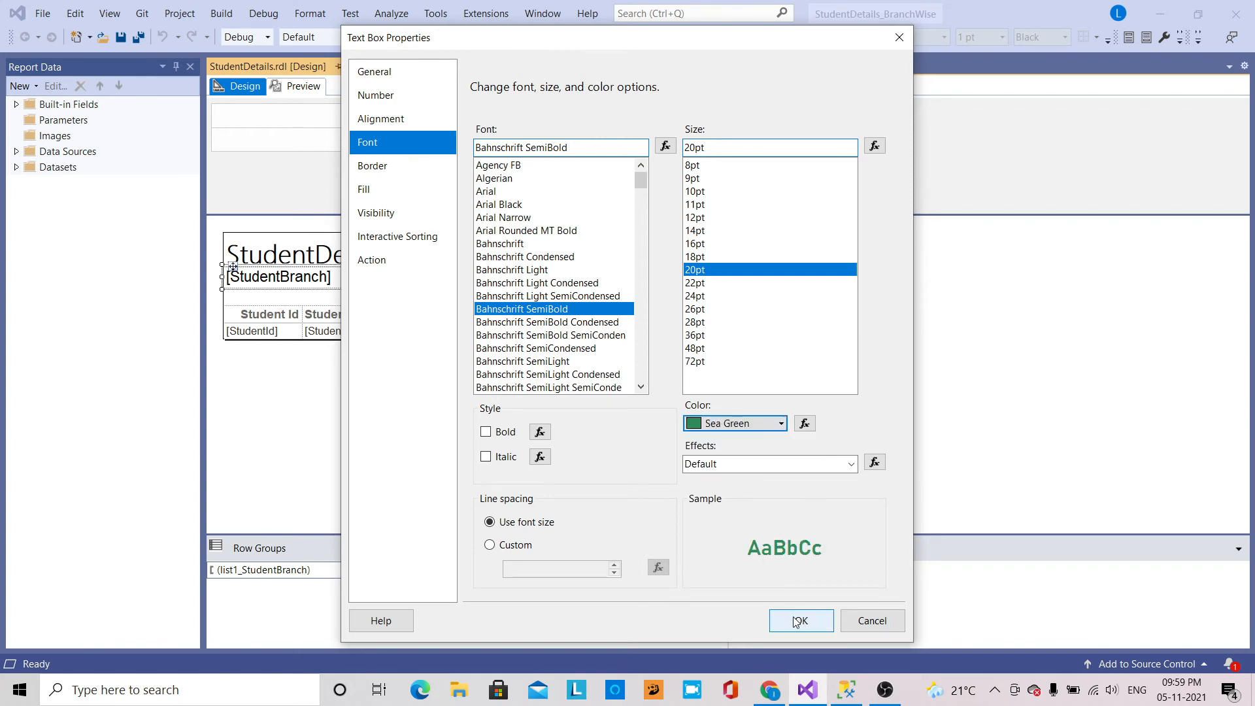
# Step: Give the StudentBranch text box a Dashed outline border, setting the border width to 2pt and the color to Yellow
pyautogui.click(385, 167)
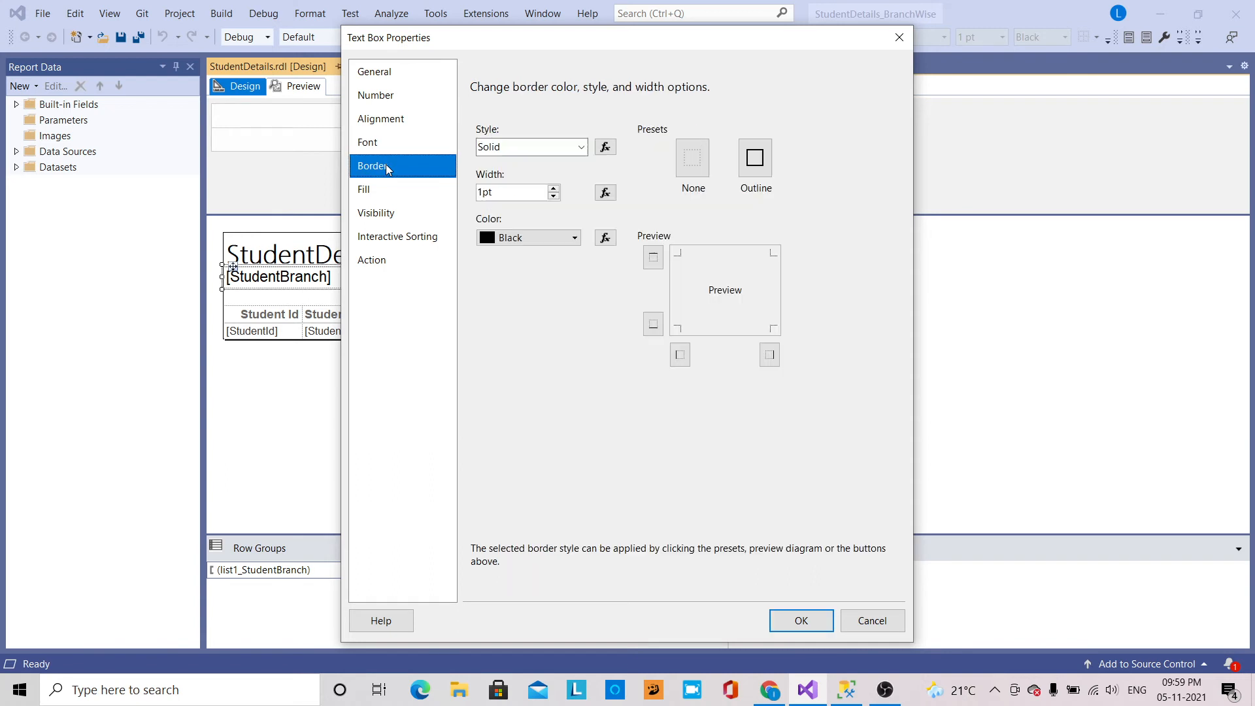
pyautogui.click(584, 154)
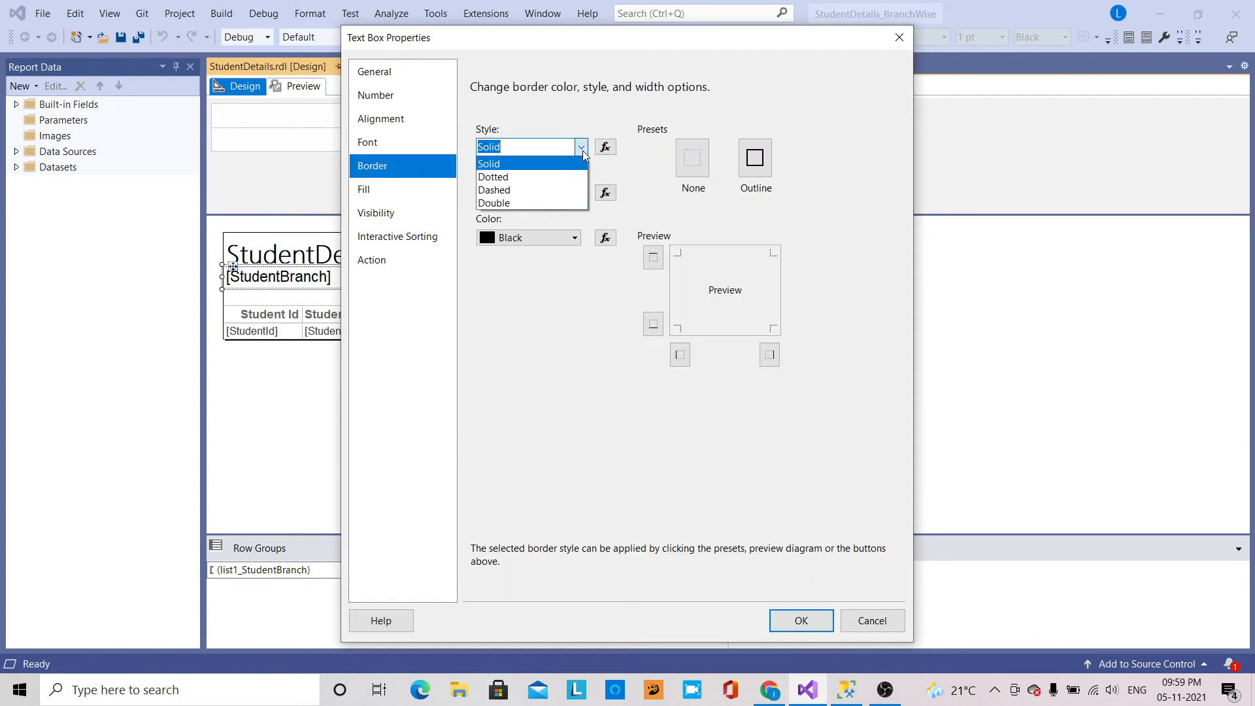
pyautogui.click(523, 190)
pyautogui.click(763, 168)
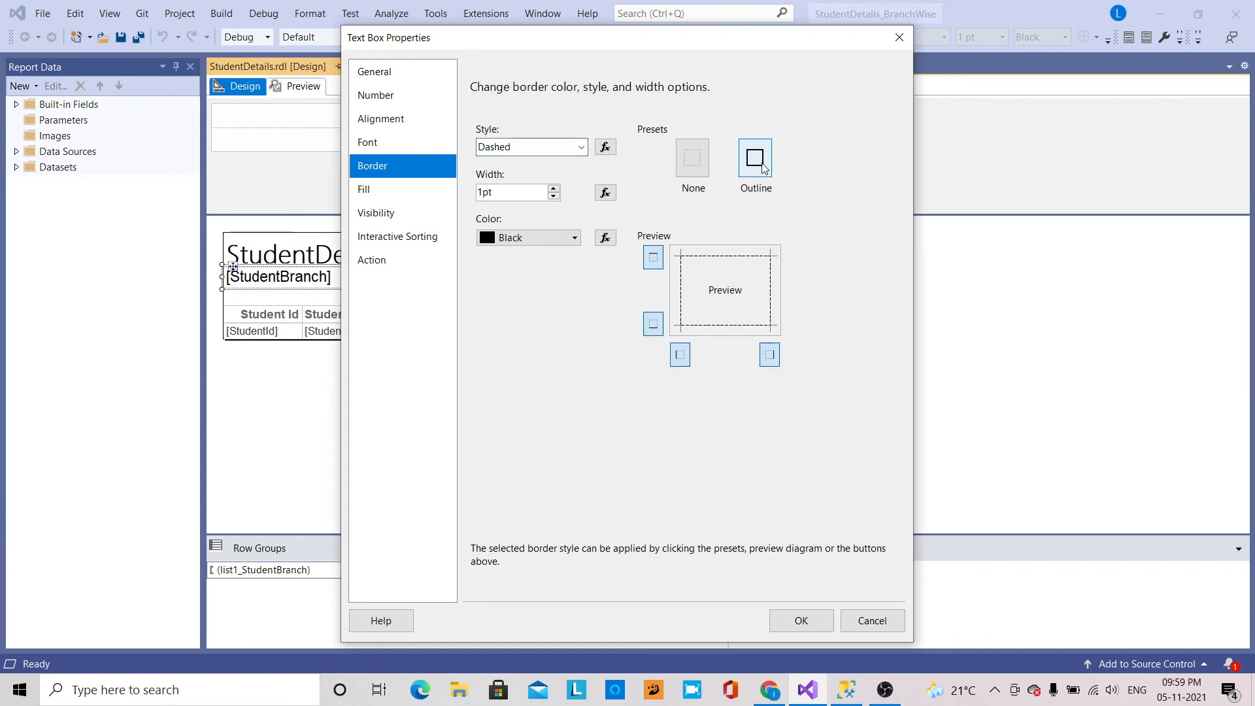
pyautogui.click(553, 188)
pyautogui.click(554, 188)
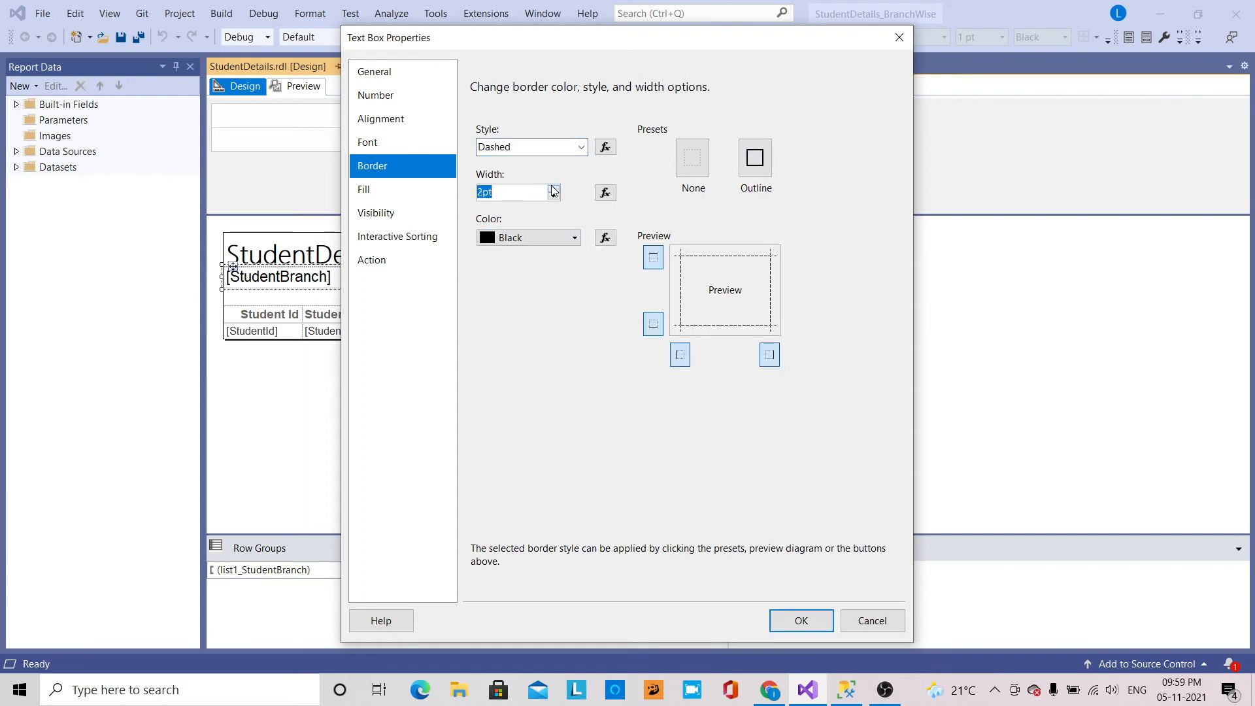
pyautogui.click(575, 239)
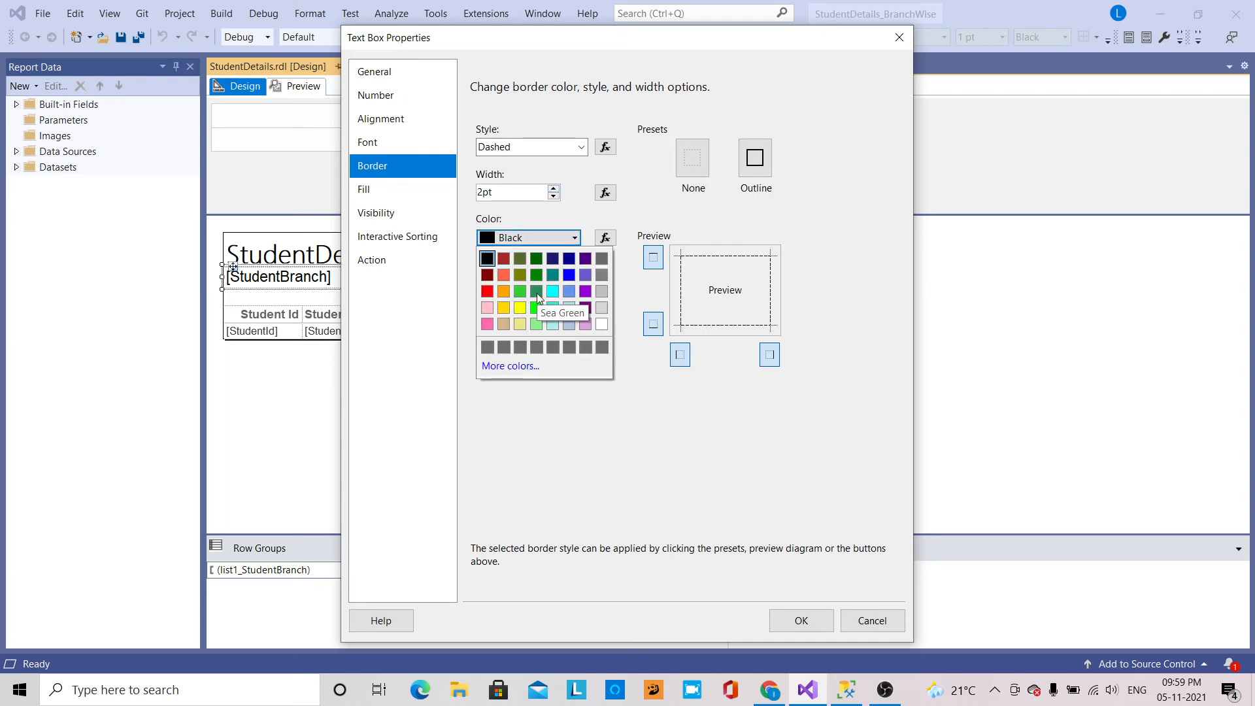
pyautogui.click(526, 305)
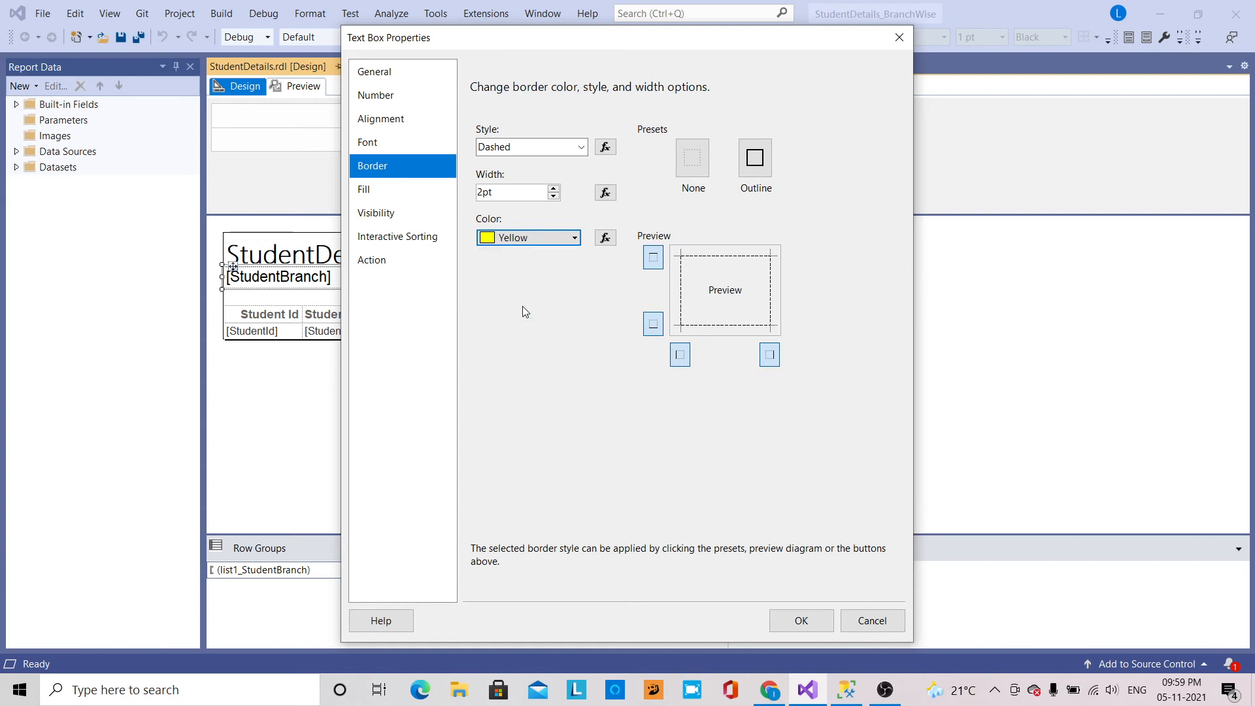
# Step: Clear the four sides of the StudentBranch text box border and reapply them with the yellow 2pt dashed style
pyautogui.click(653, 258)
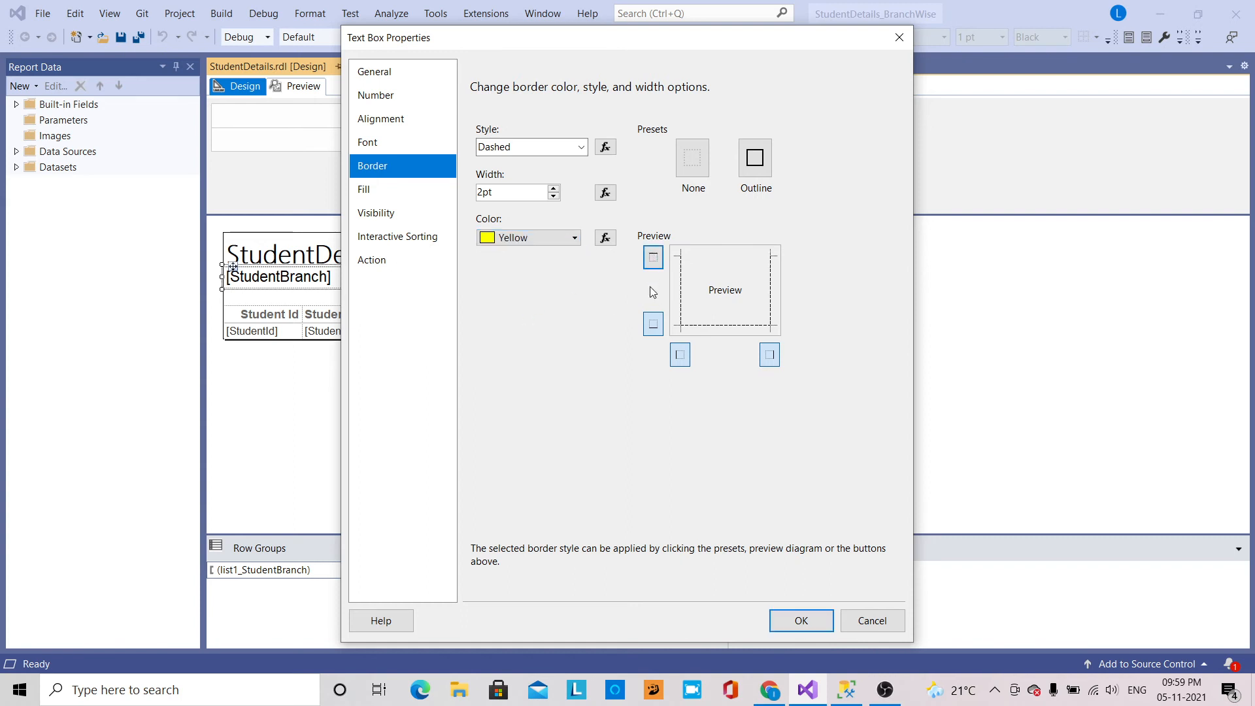
pyautogui.click(651, 325)
pyautogui.click(680, 354)
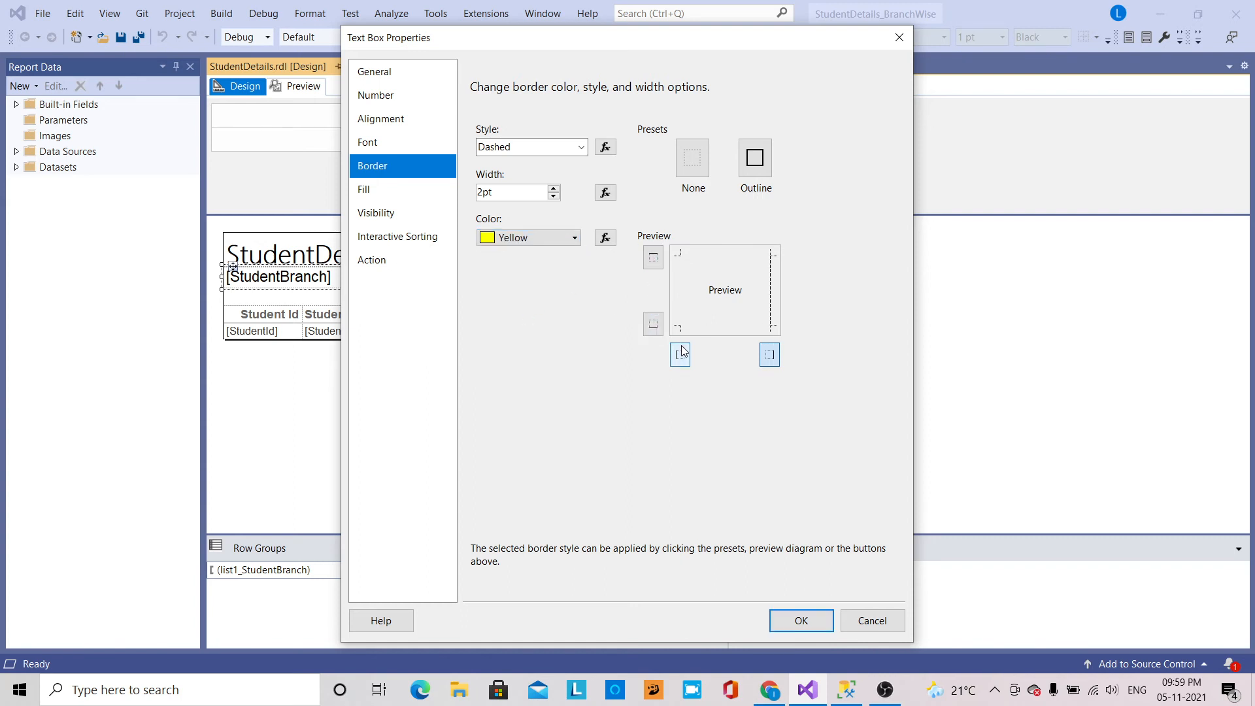
pyautogui.click(772, 356)
pyautogui.click(653, 259)
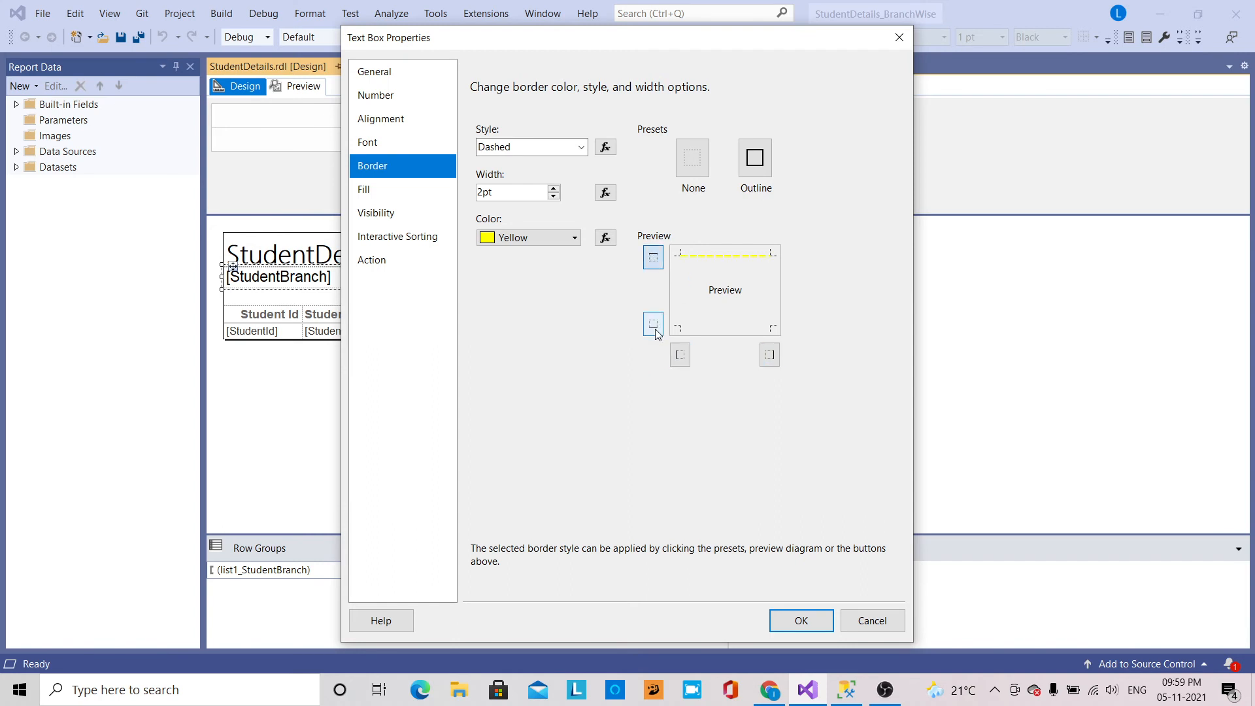
pyautogui.click(653, 325)
pyautogui.click(680, 354)
pyautogui.click(769, 356)
# Step: Set the StudentBranch text box's fill color to Khaki and apply the text box properties
pyautogui.click(390, 195)
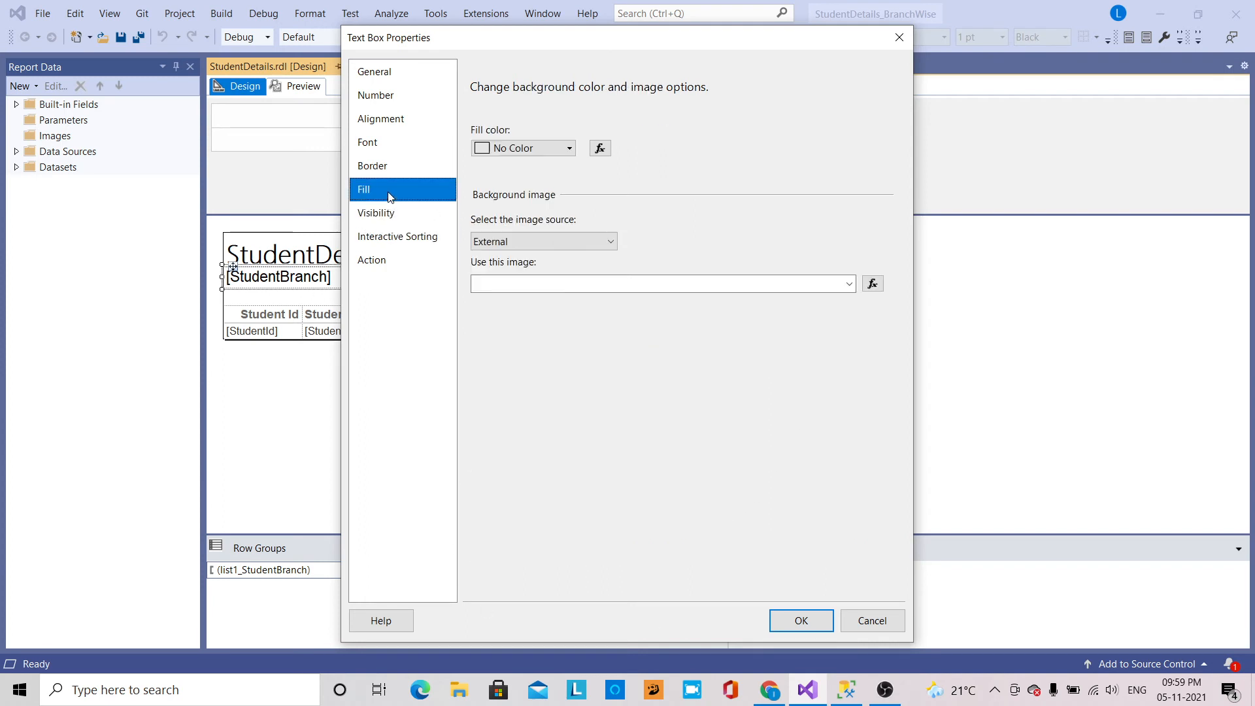
pyautogui.click(568, 149)
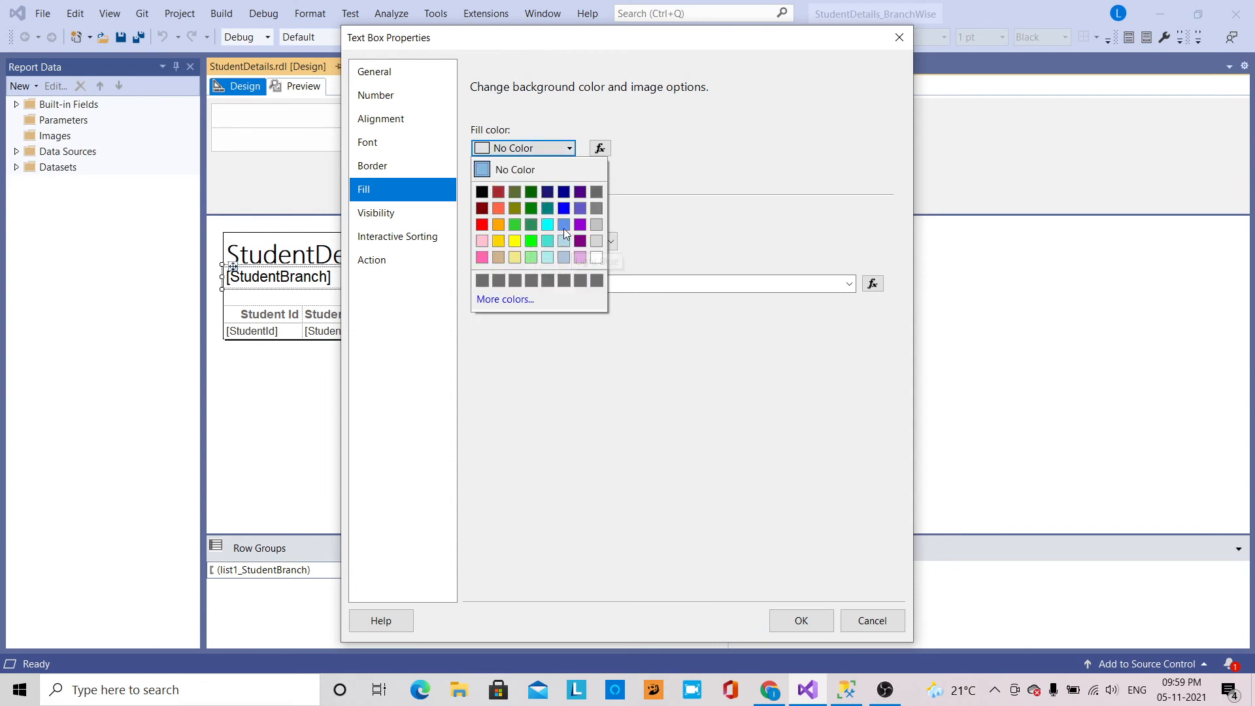
pyautogui.click(515, 258)
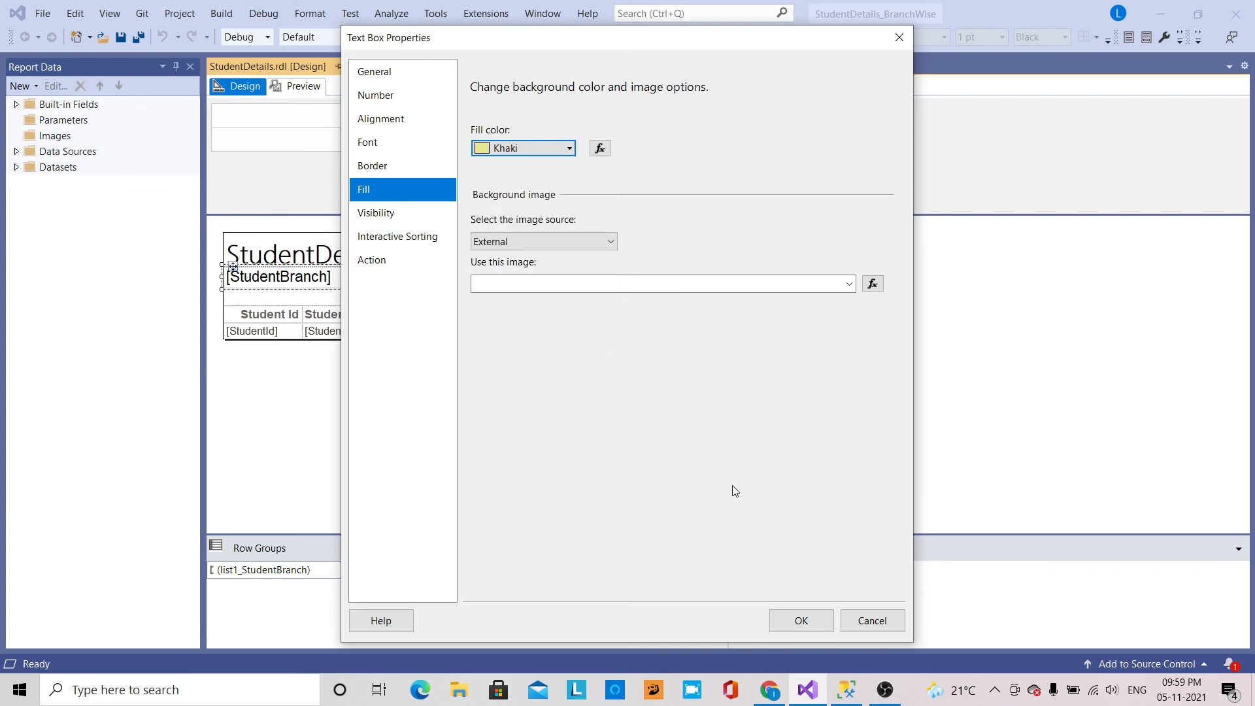
pyautogui.click(799, 621)
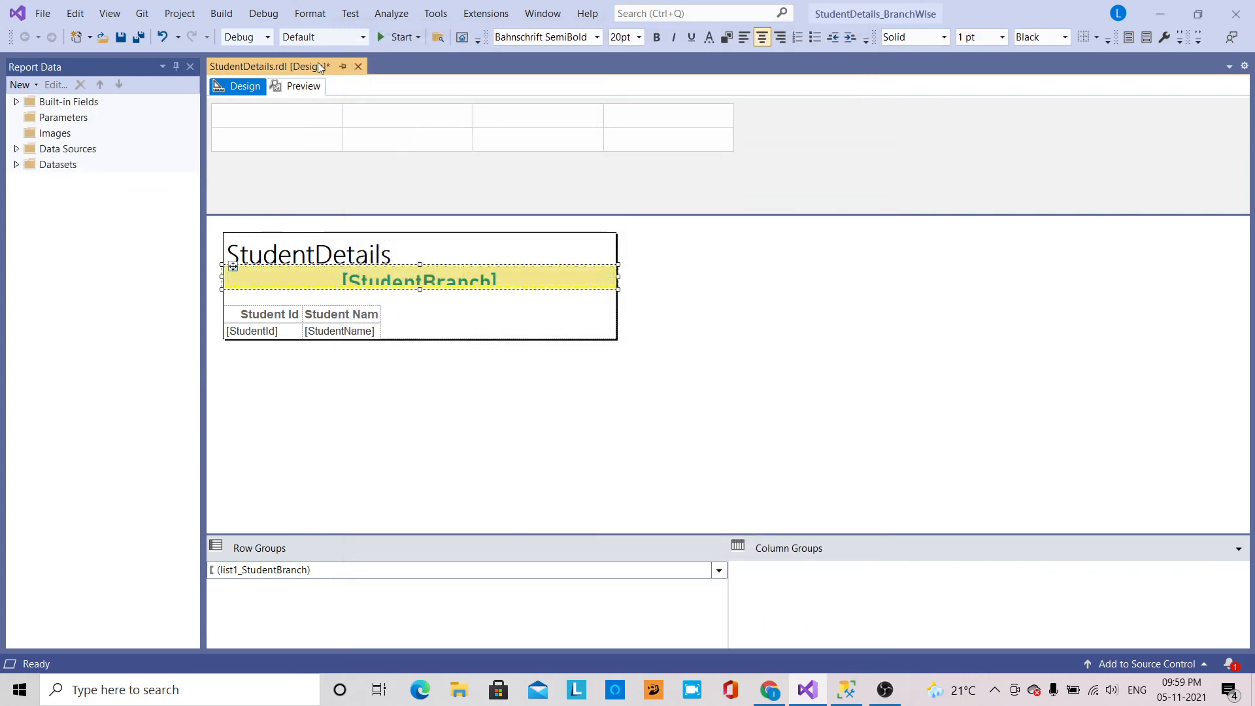
# Step: Preview the report using login name sa and the data source password, check the branch heading on each page, and return to the design
pyautogui.click(298, 86)
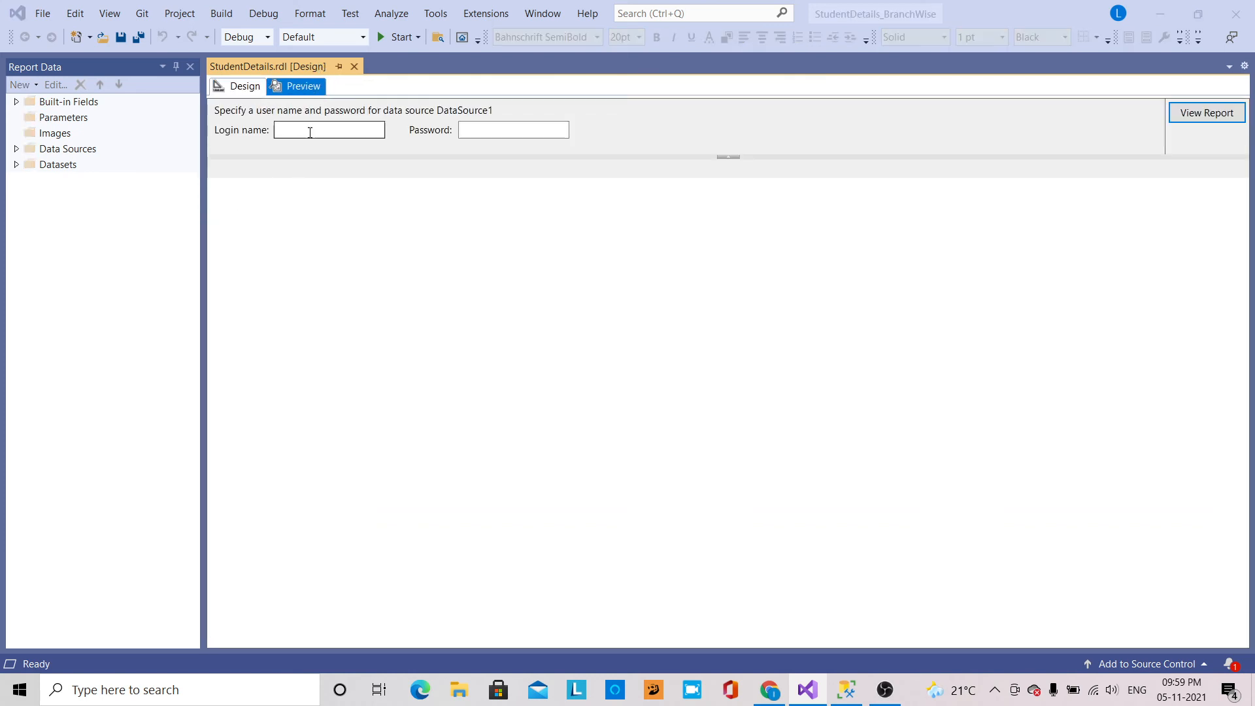
pyautogui.click(310, 133)
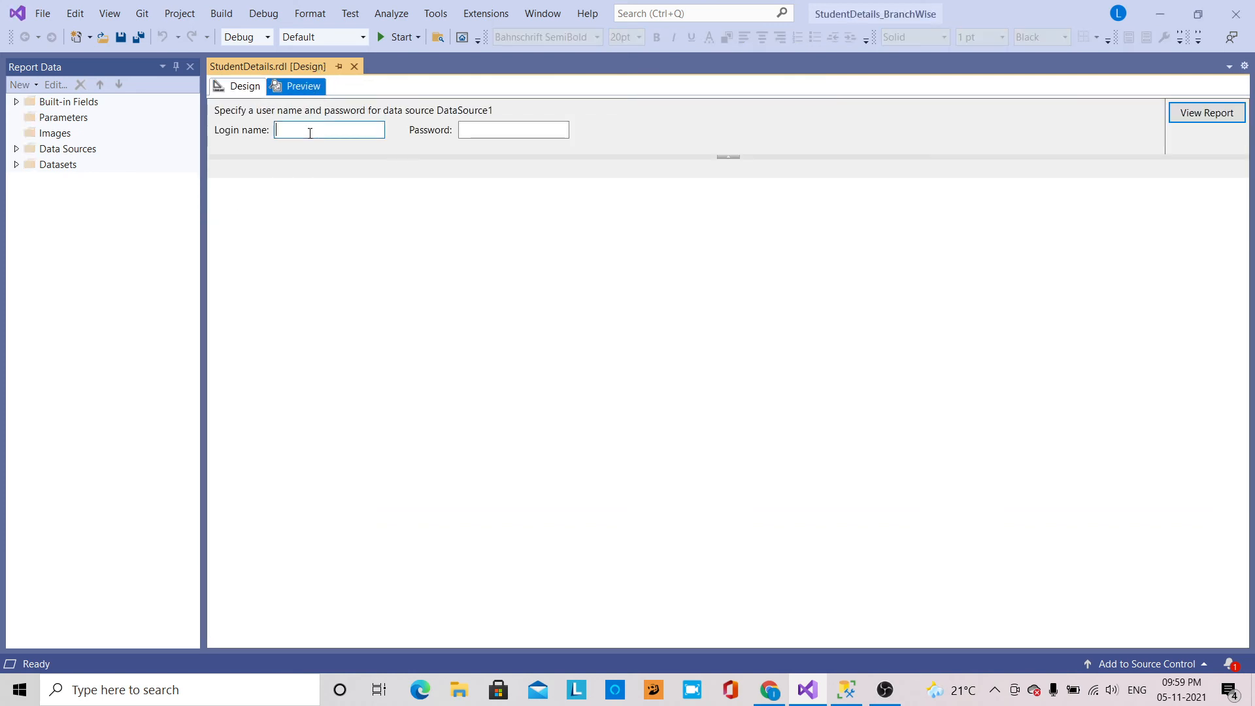
pyautogui.write('sa')
pyautogui.press('Tab')
pyautogui.click(1198, 116)
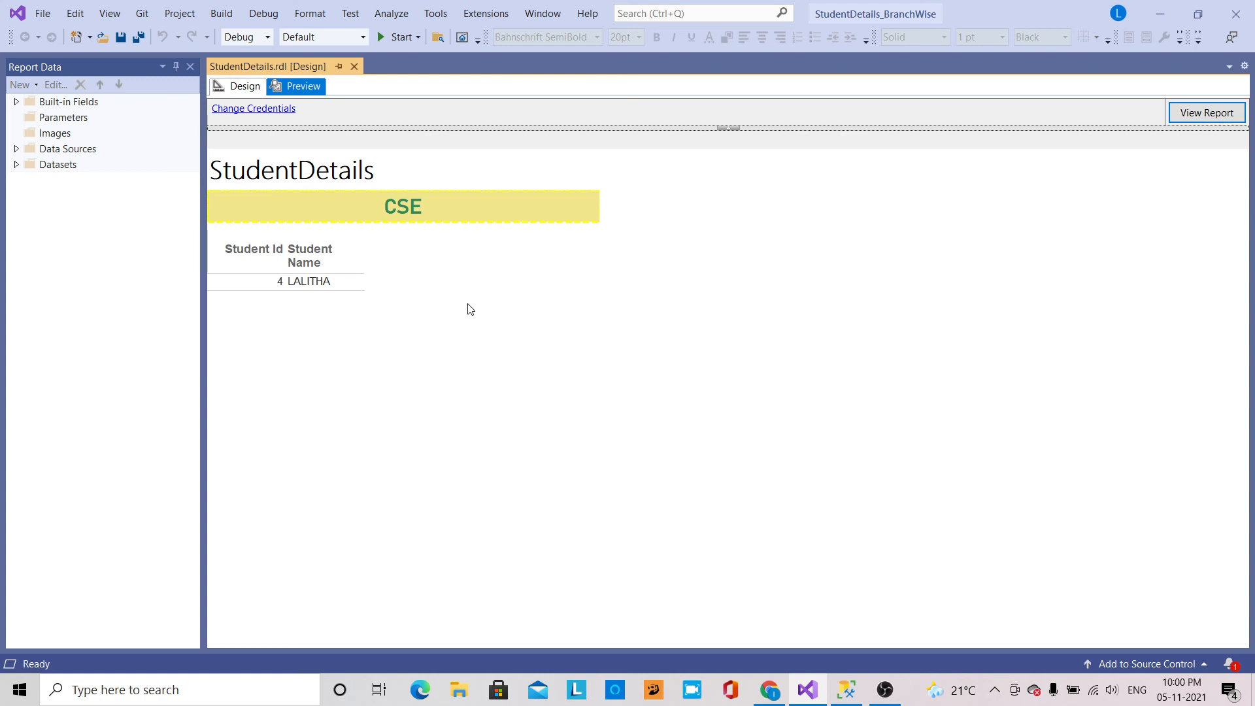
pyautogui.scroll(-3, 499, 301)
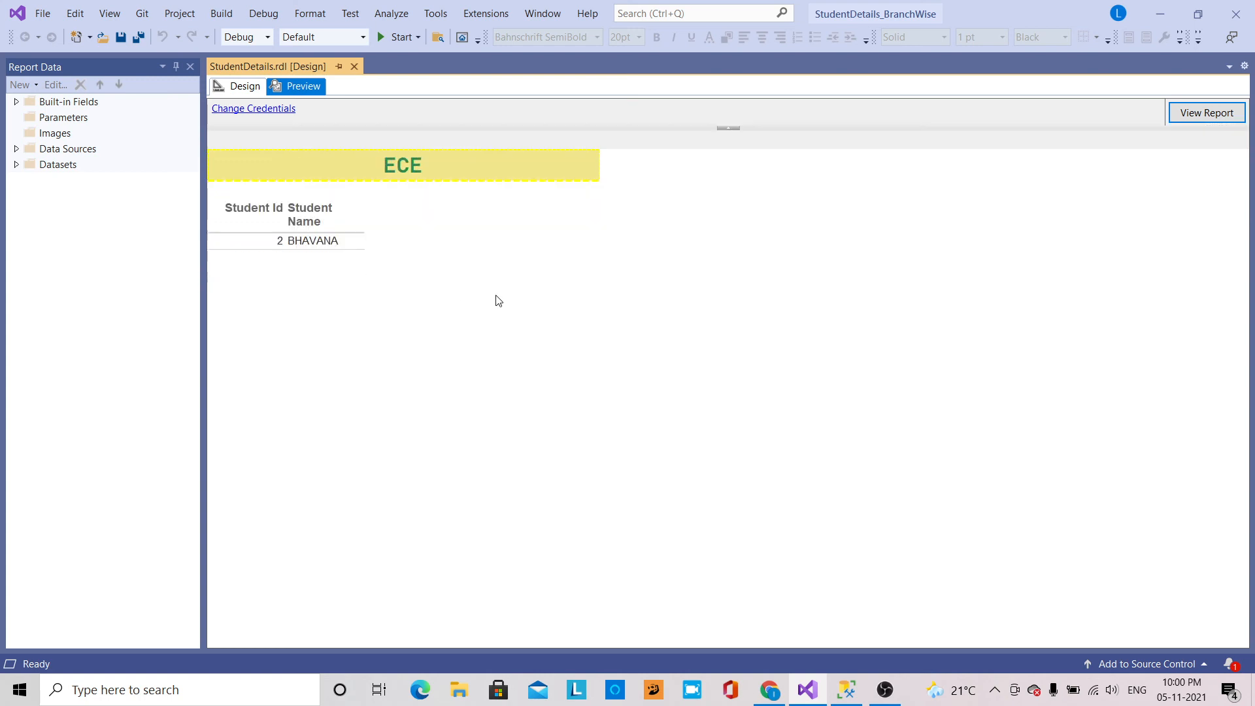
pyautogui.scroll(-6, 499, 300)
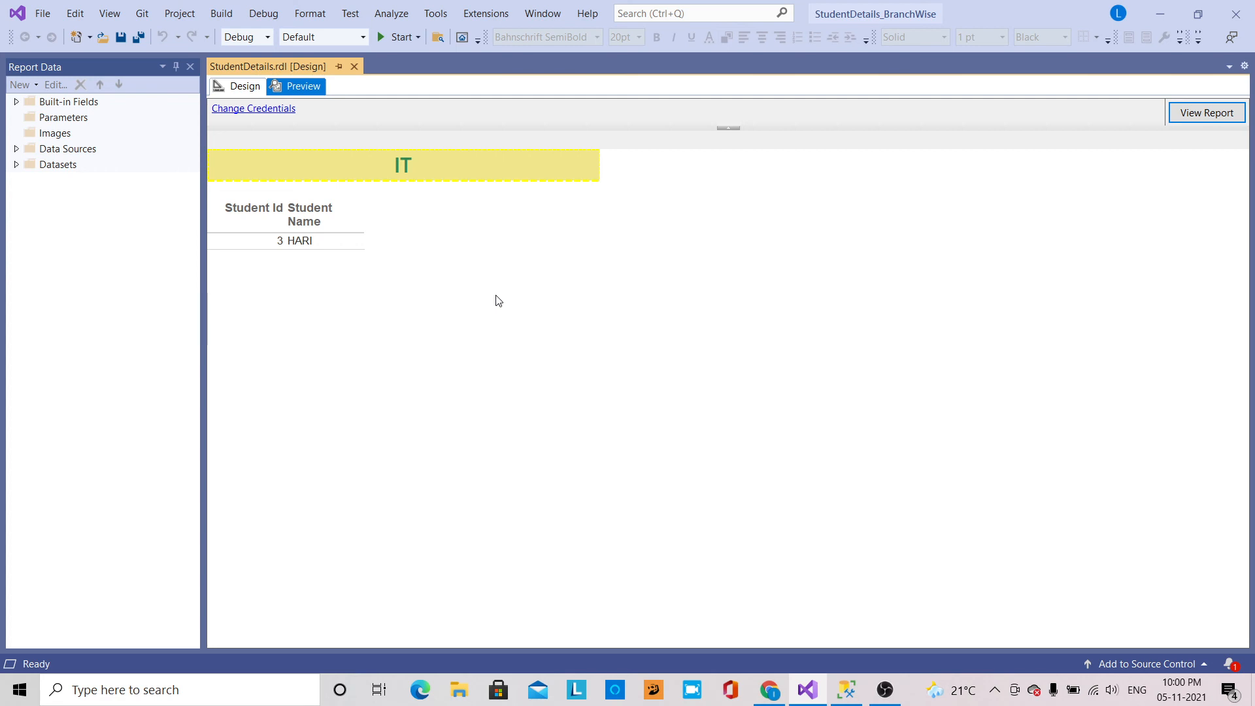
pyautogui.scroll(6, 499, 300)
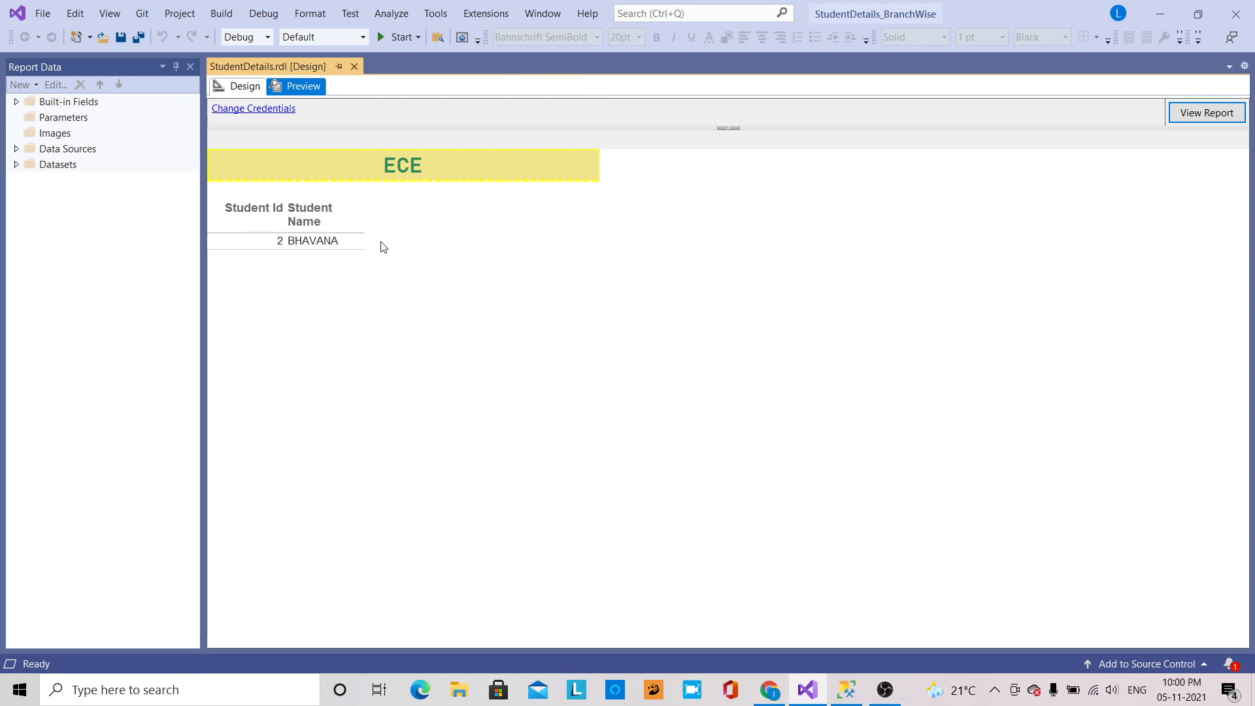
pyautogui.click(245, 88)
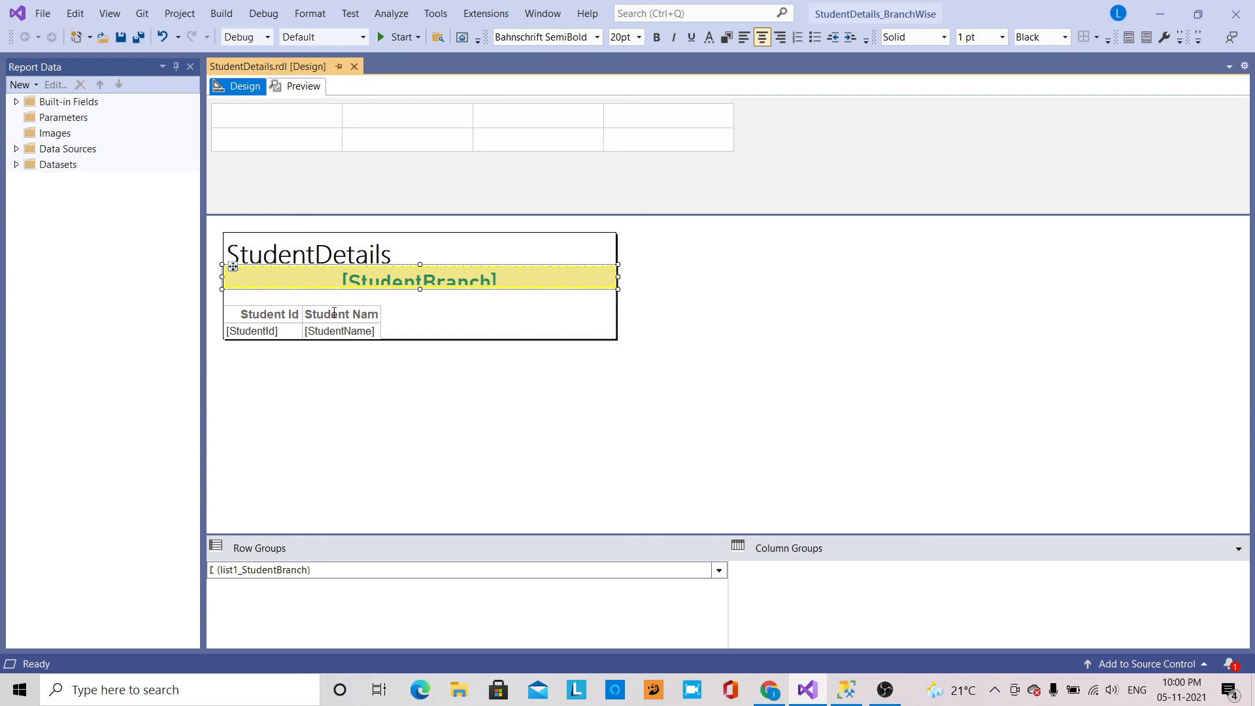
pyautogui.rightClick(279, 317)
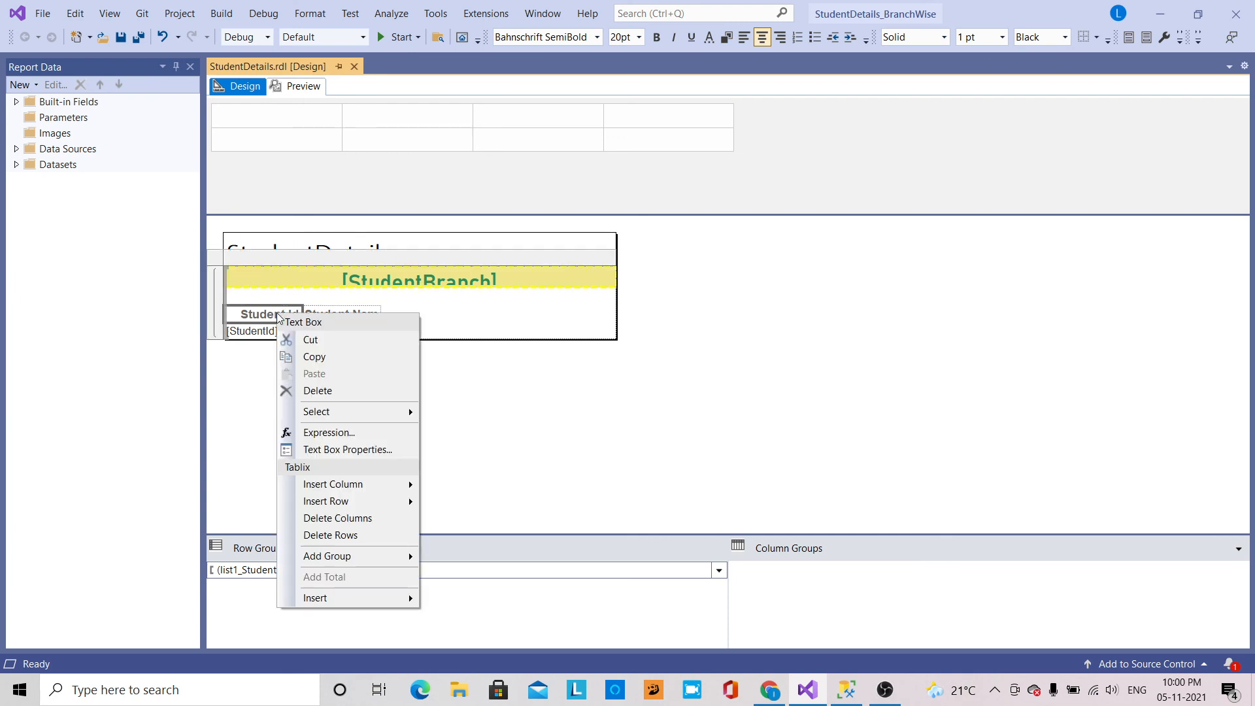
pyautogui.click(332, 450)
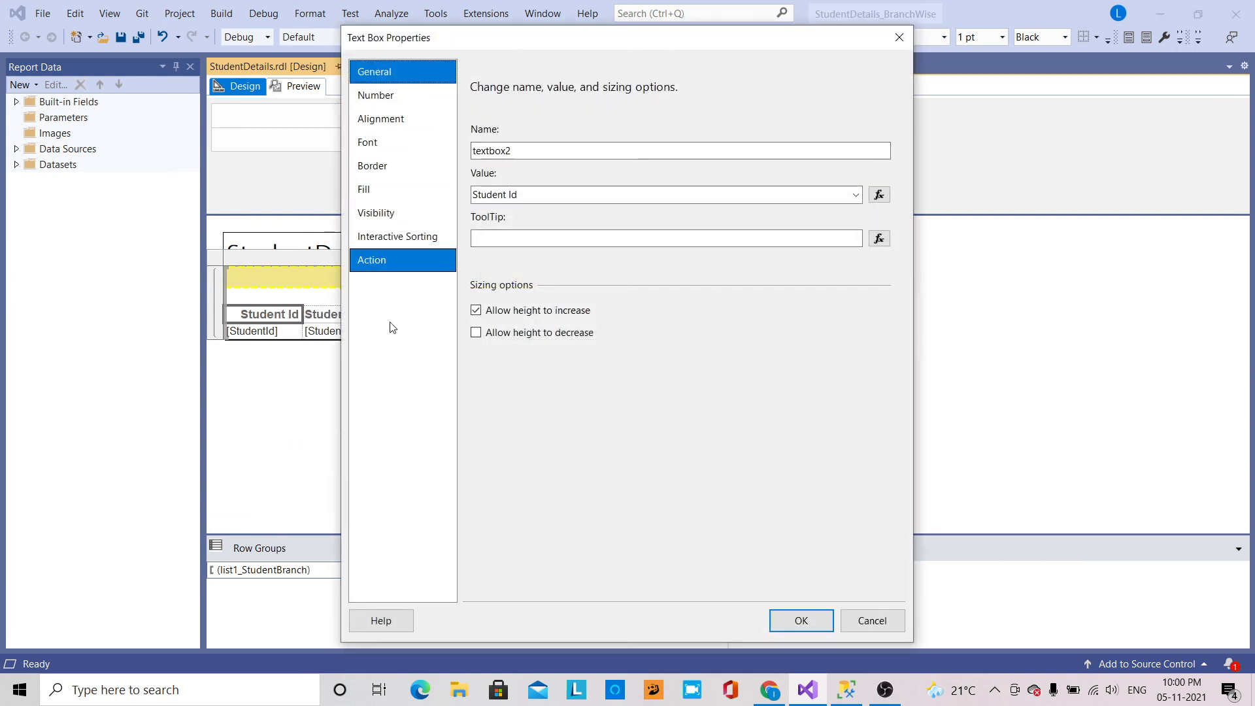
pyautogui.click(900, 625)
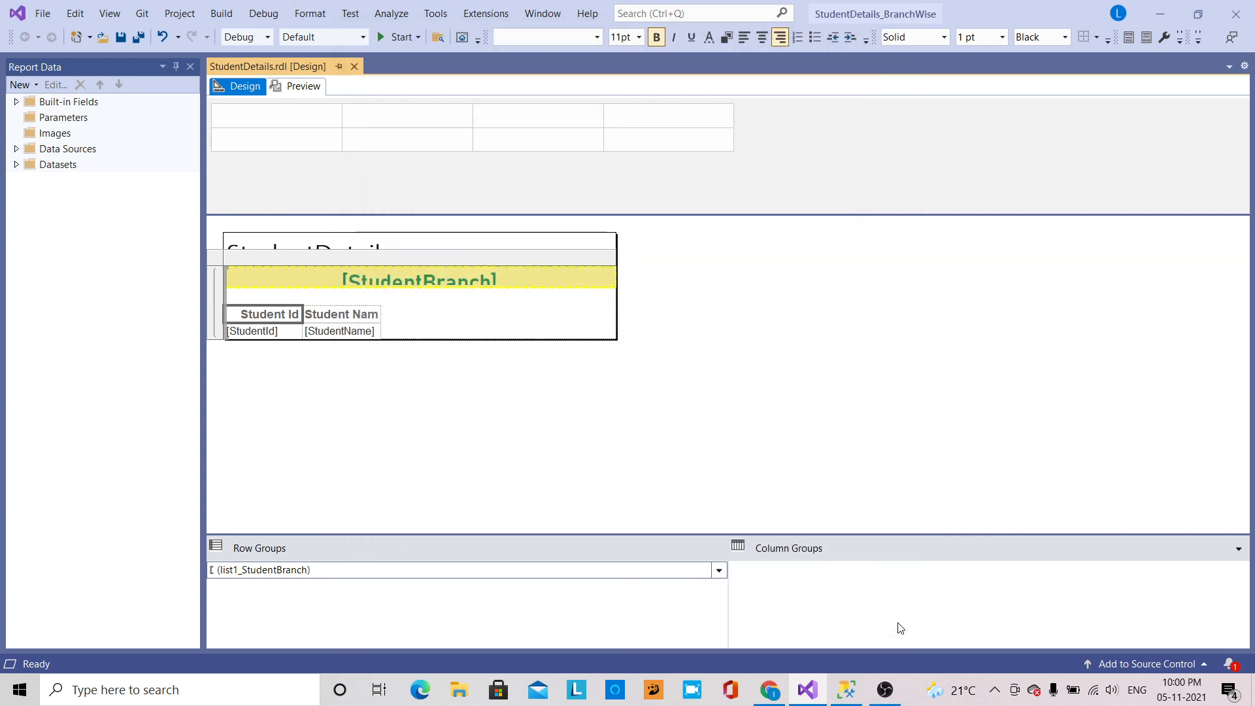